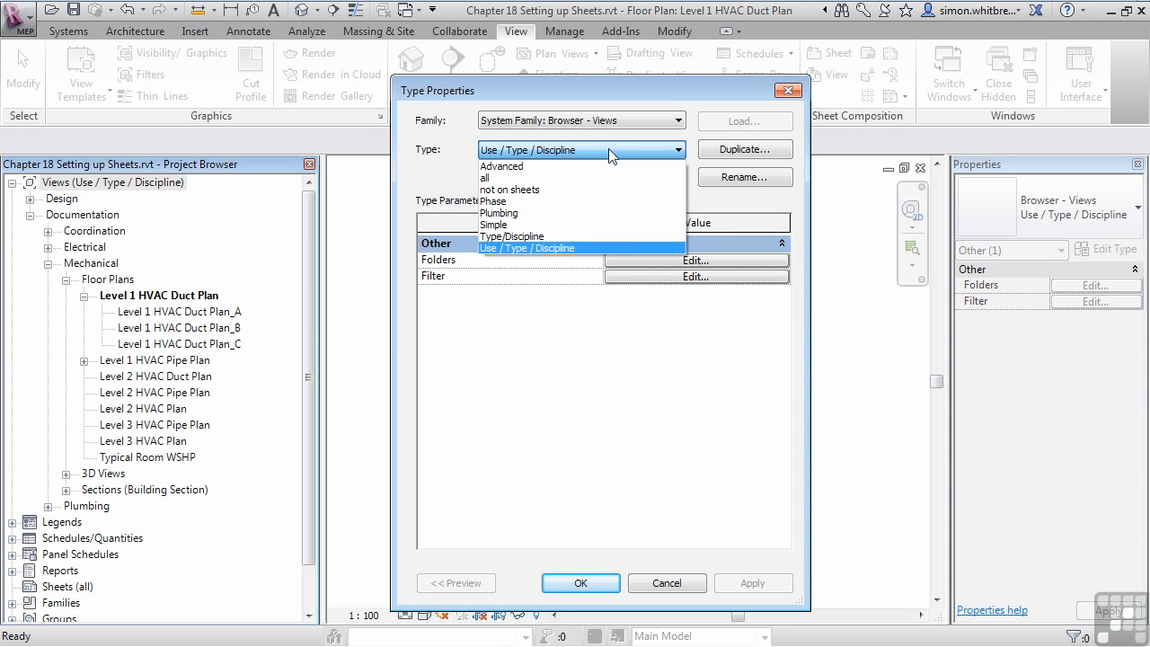
# Apply the Use / Type / Discipline organization type to the project browser's views.
pyautogui.click(608, 148)
pyautogui.click(573, 586)
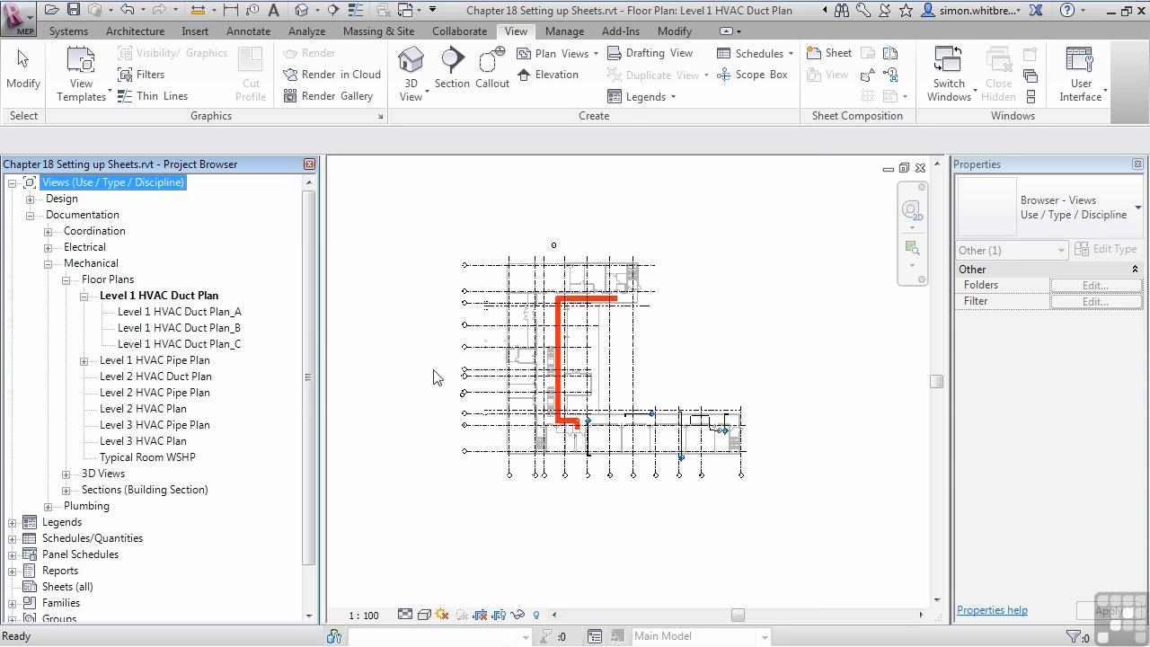
# Look through the views under Design, and open the Level 1 HVAC Duct Plan_A floor plan under Documentation.
pyautogui.click(30, 199)
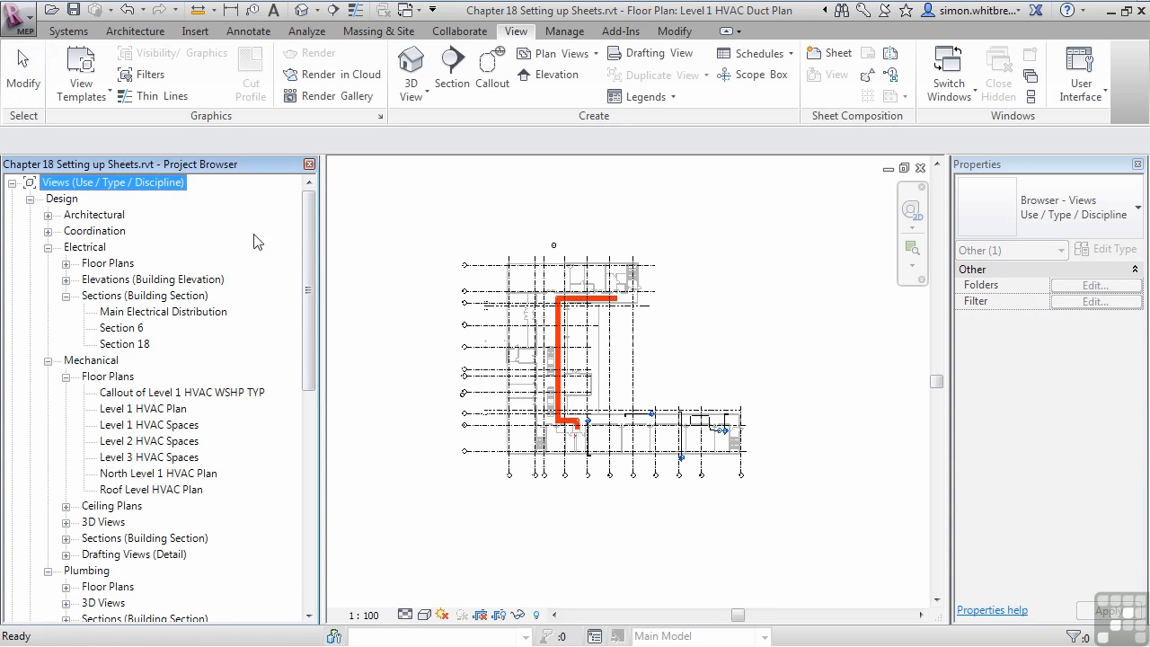
pyautogui.moveTo(308, 228)
pyautogui.mouseDown()
pyautogui.moveTo(310, 325)
pyautogui.moveTo(309, 227)
pyautogui.mouseUp()
pyautogui.click(30, 198)
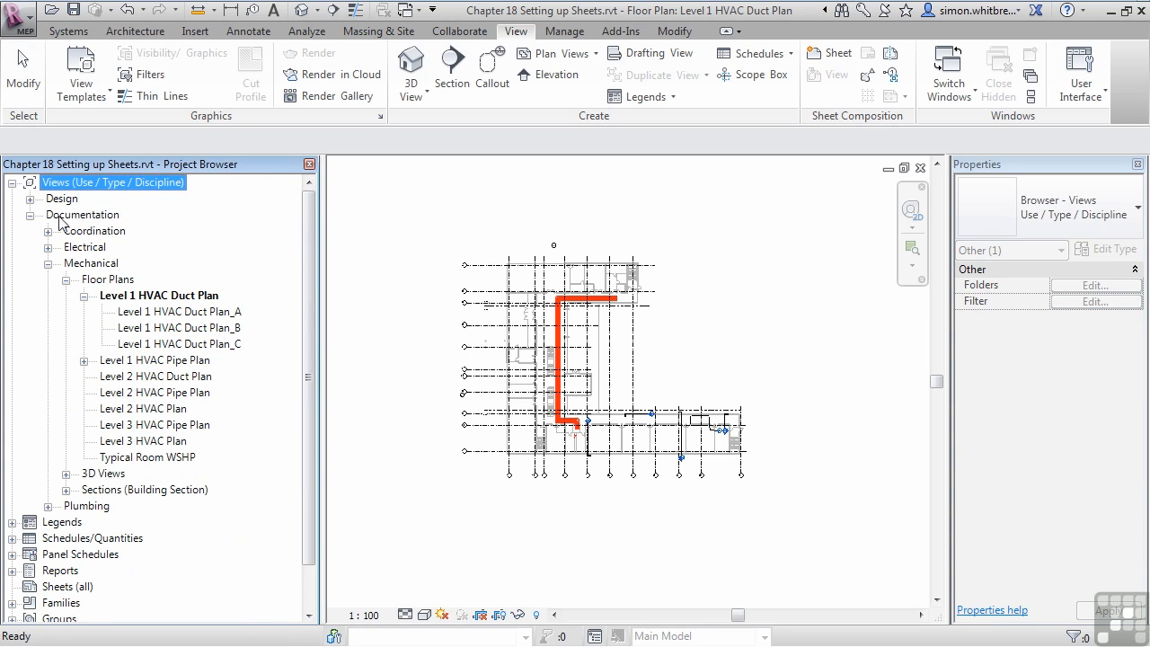
pyautogui.click(65, 216)
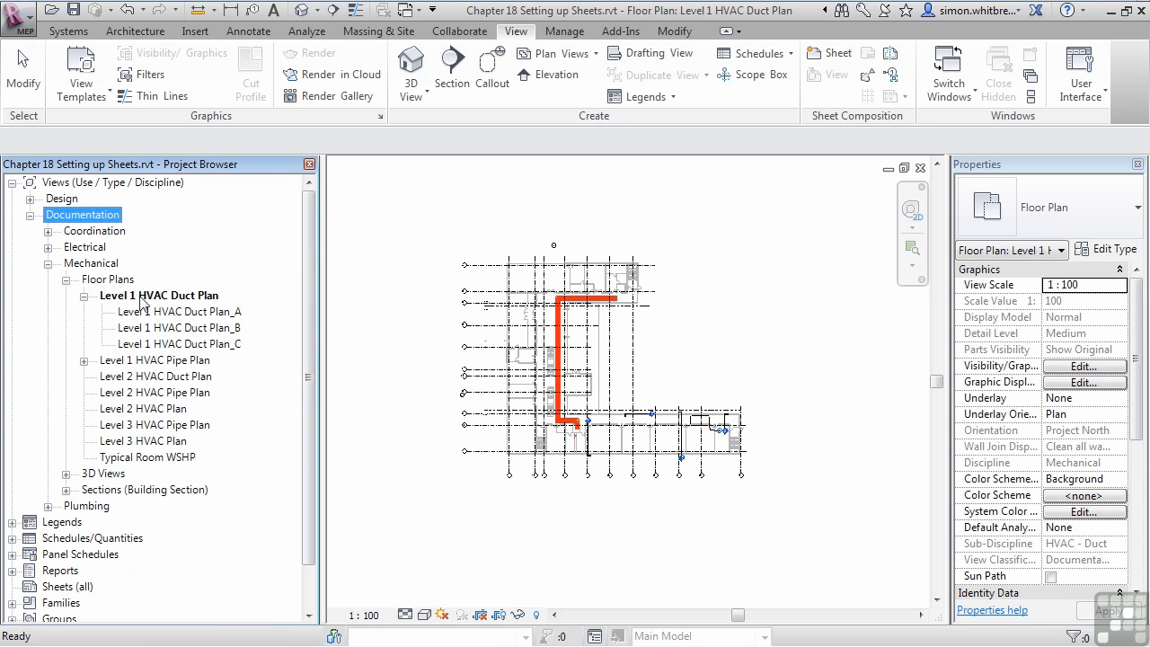
pyautogui.doubleClick(149, 312)
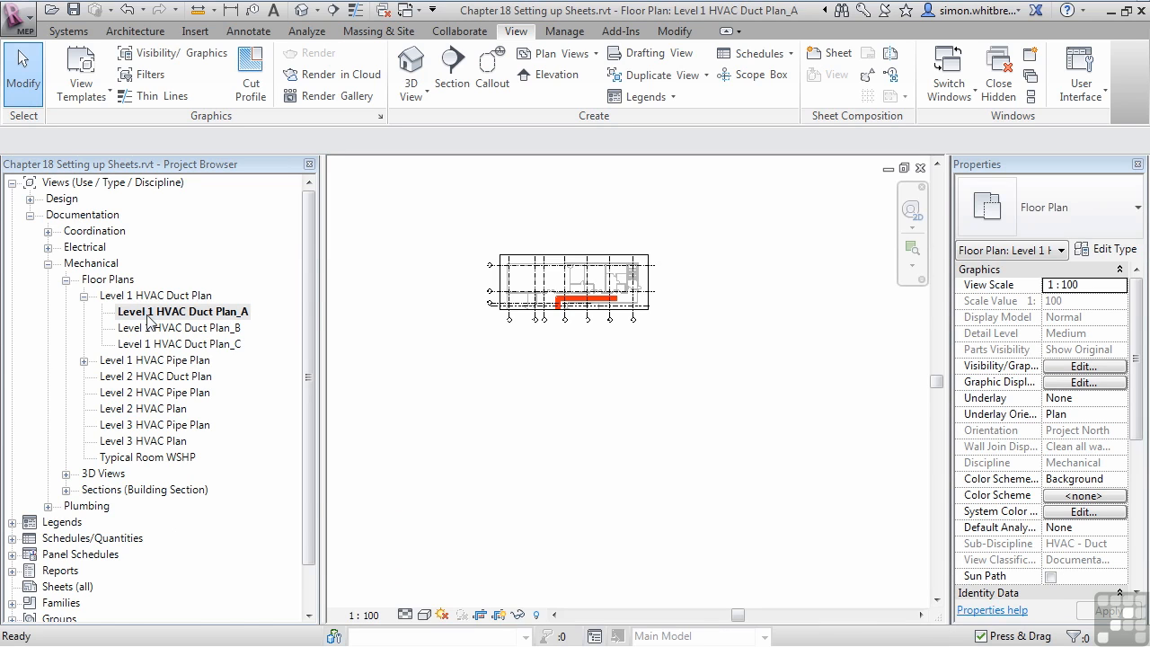
# Start a new sheet and load the A1 metric and A4 metric families from the library's Titleblocks folder.
pyautogui.click(828, 60)
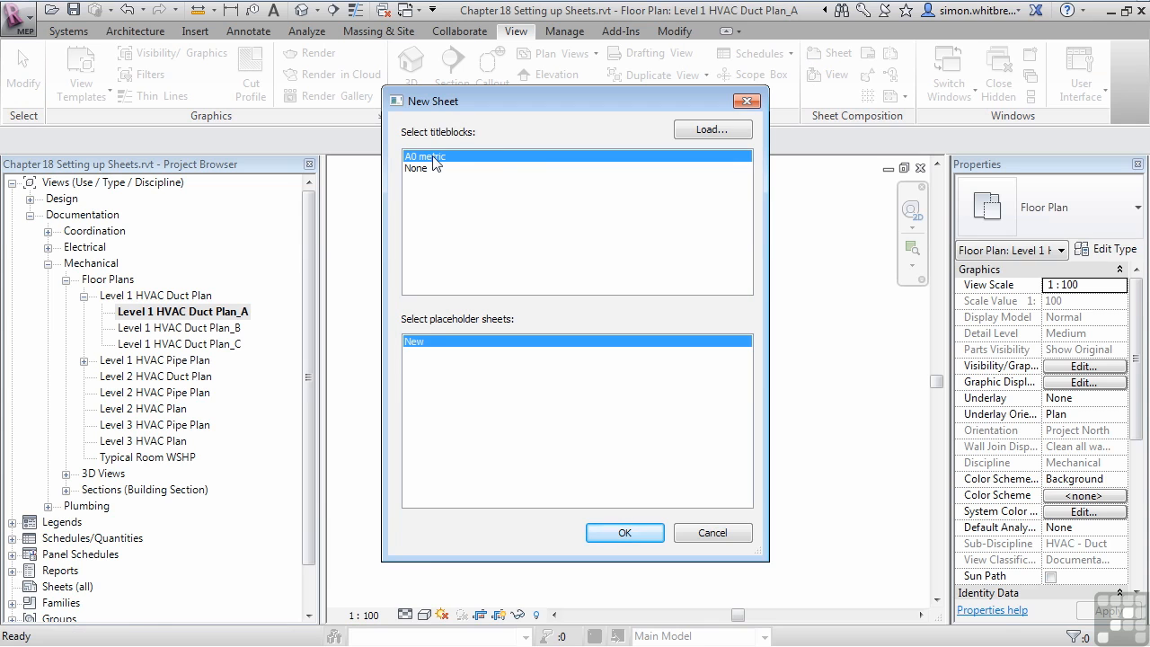
pyautogui.click(679, 133)
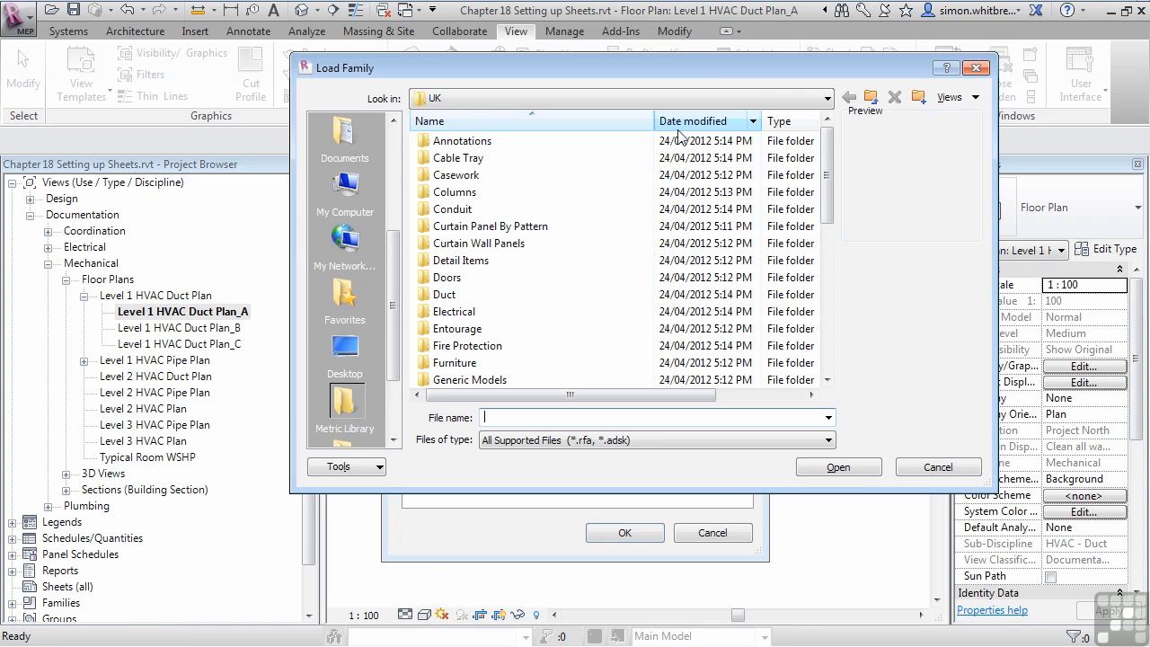
pyautogui.moveTo(826, 196); pyautogui.dragTo(826, 343)
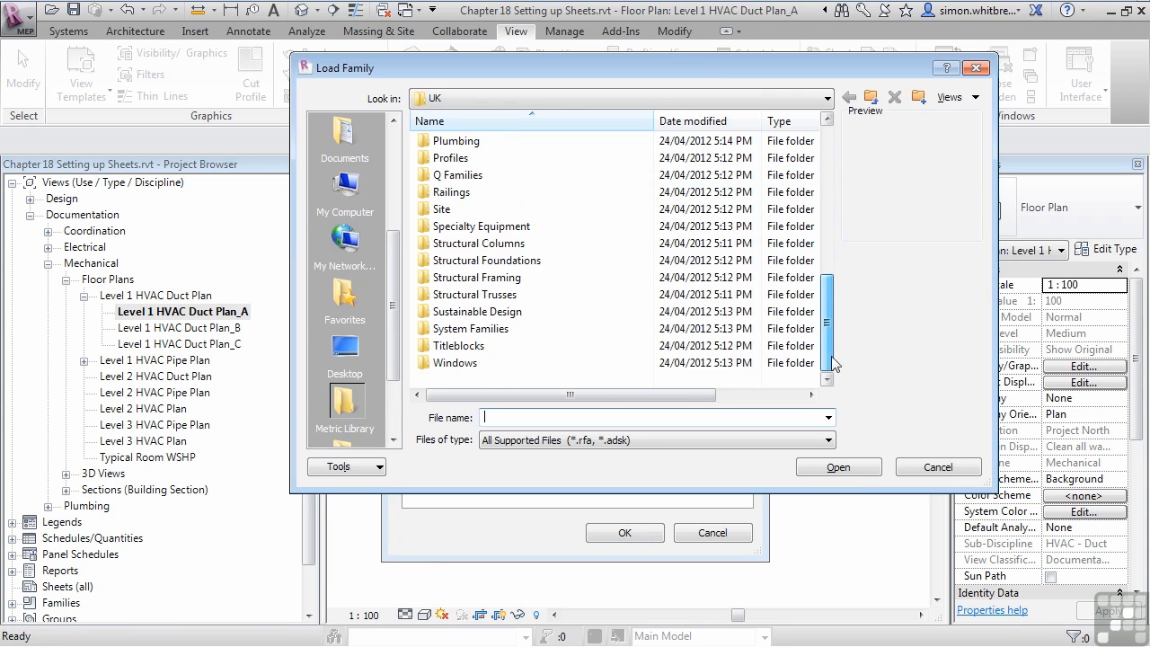
pyautogui.doubleClick(447, 347)
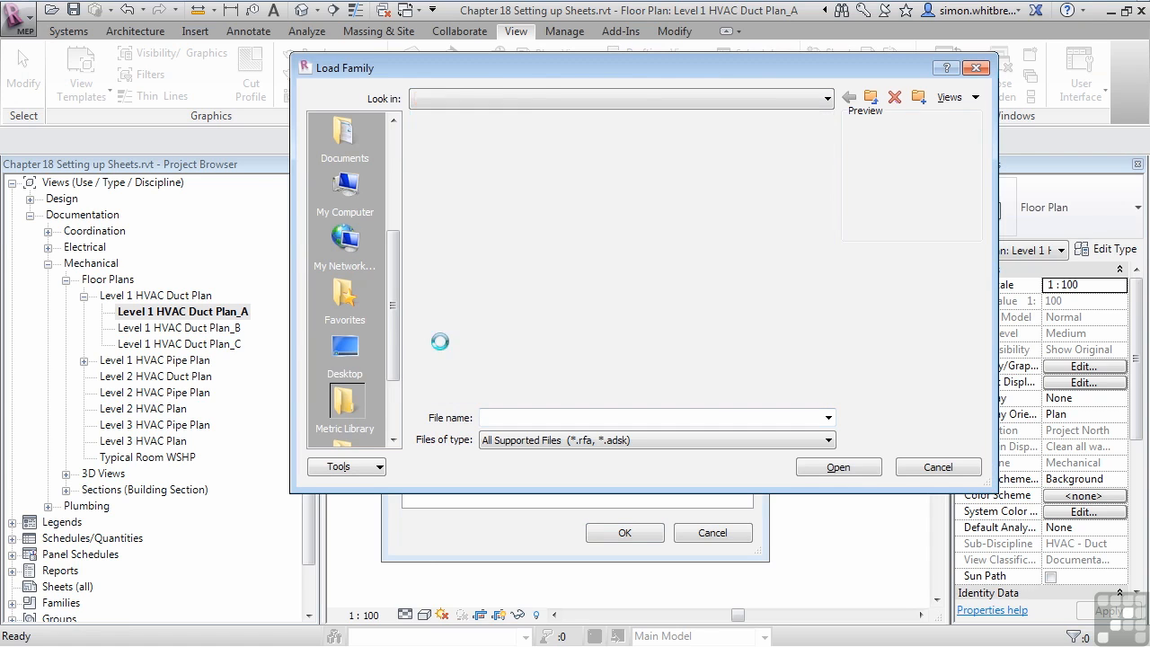
pyautogui.click(447, 158)
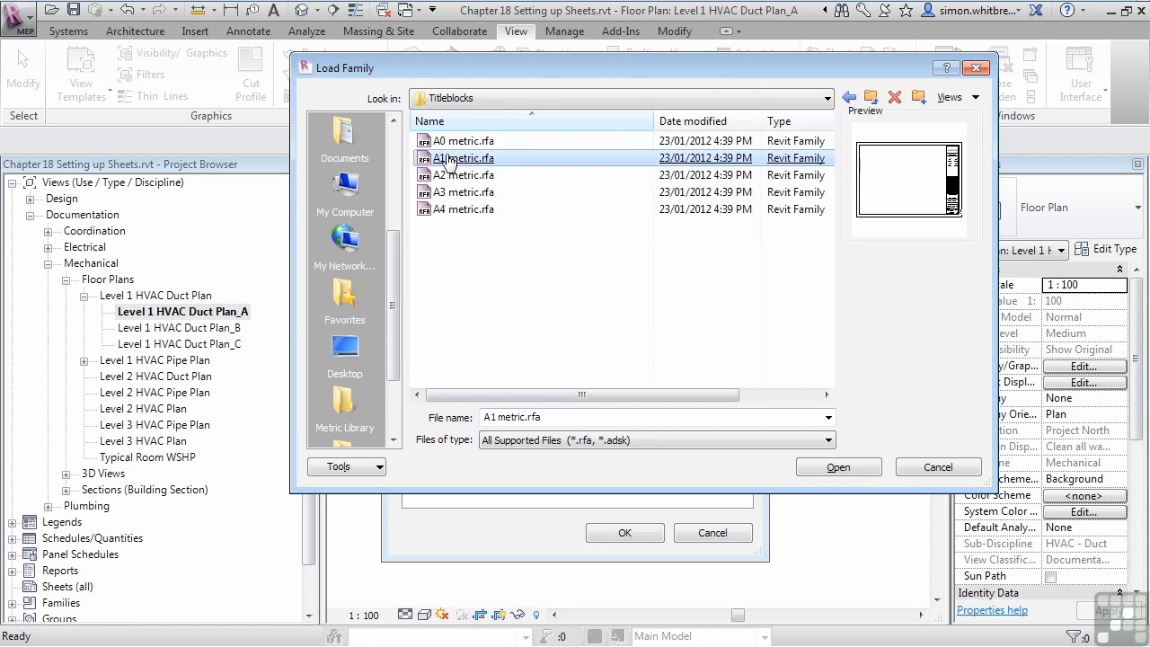
pyautogui.keyDown('ctrl'); pyautogui.click(443, 209); pyautogui.keyUp('ctrl')
pyautogui.click(829, 467)
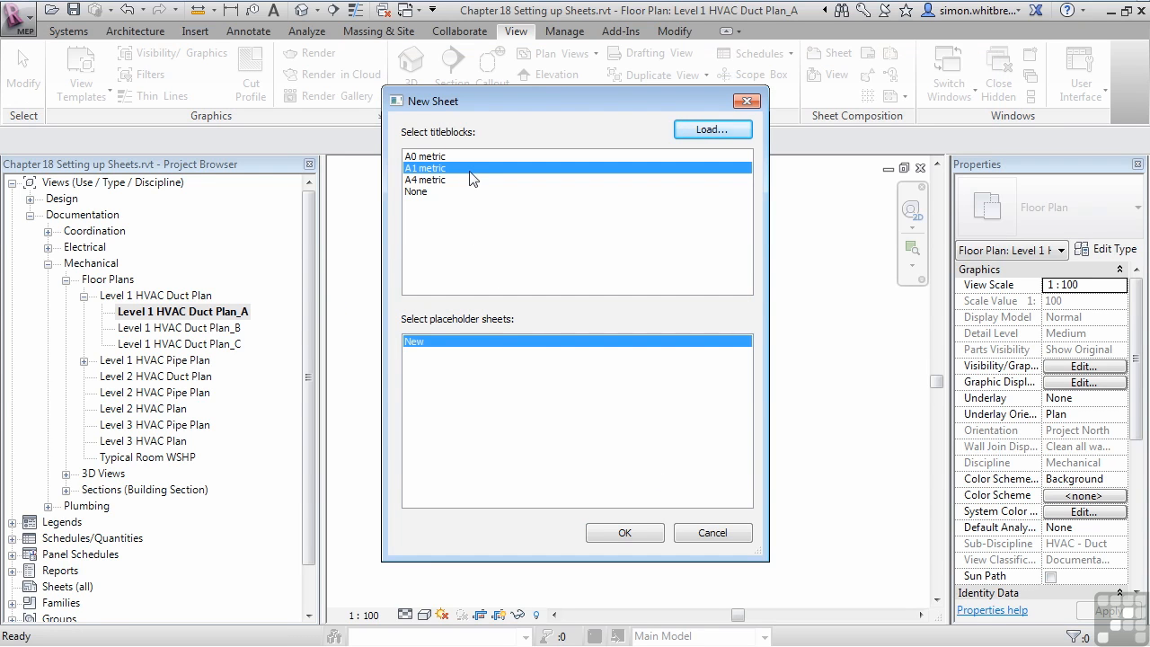
# Create the sheet with the A1 metric titleblock and select it under Sheets (all).
pyautogui.click(620, 535)
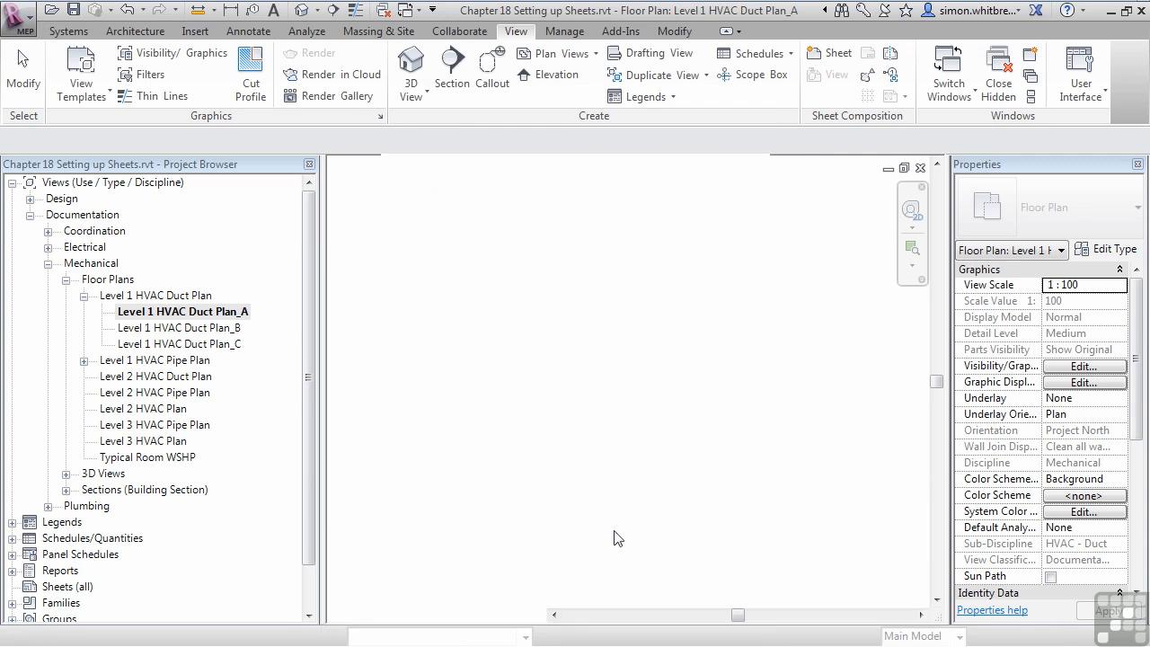
pyautogui.click(12, 586)
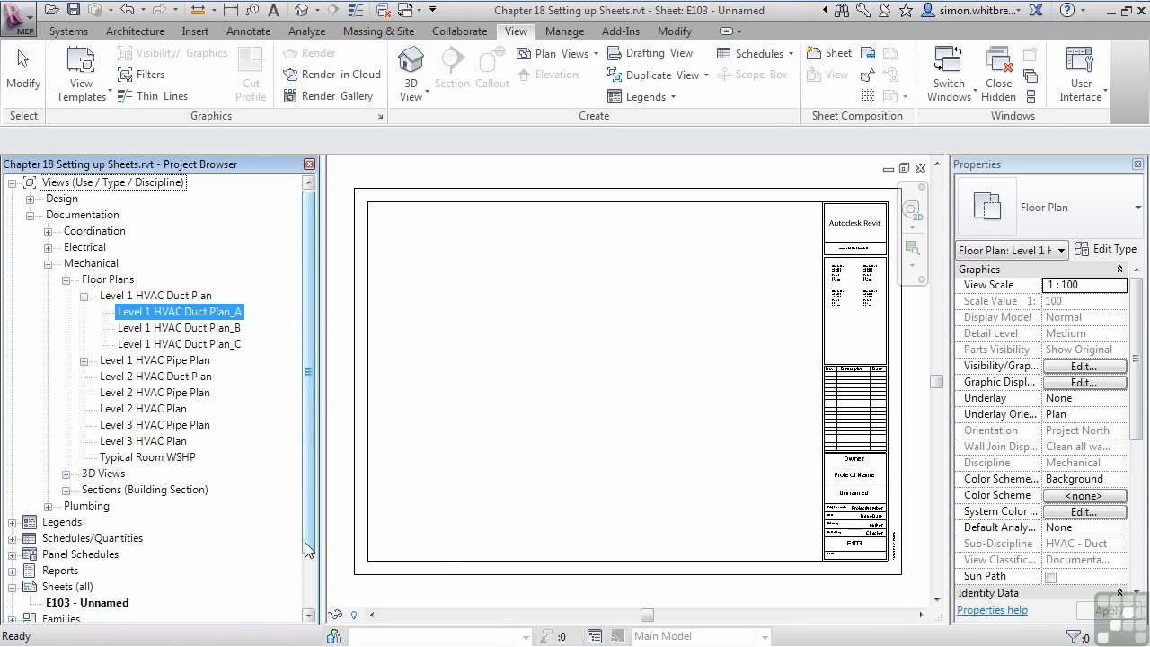
pyautogui.scroll(-2, 306, 550)
pyautogui.click(54, 539)
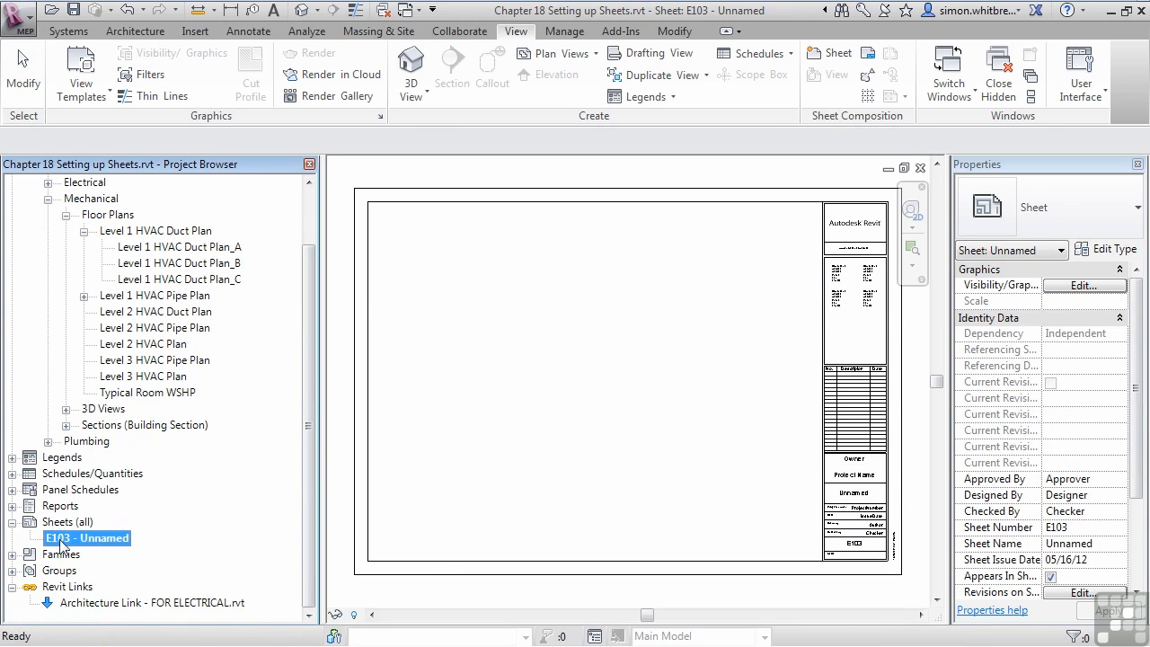
# Set the sheet number to M501 in the new sheet's title block.
pyautogui.click(567, 504)
pyautogui.click(871, 566)
pyautogui.scroll(5, 855, 539)
pyautogui.scroll(2, 853, 532)
pyautogui.moveTo(854, 531); pyautogui.dragTo(671, 495, button='middle')
pyautogui.scroll(1, 669, 494)
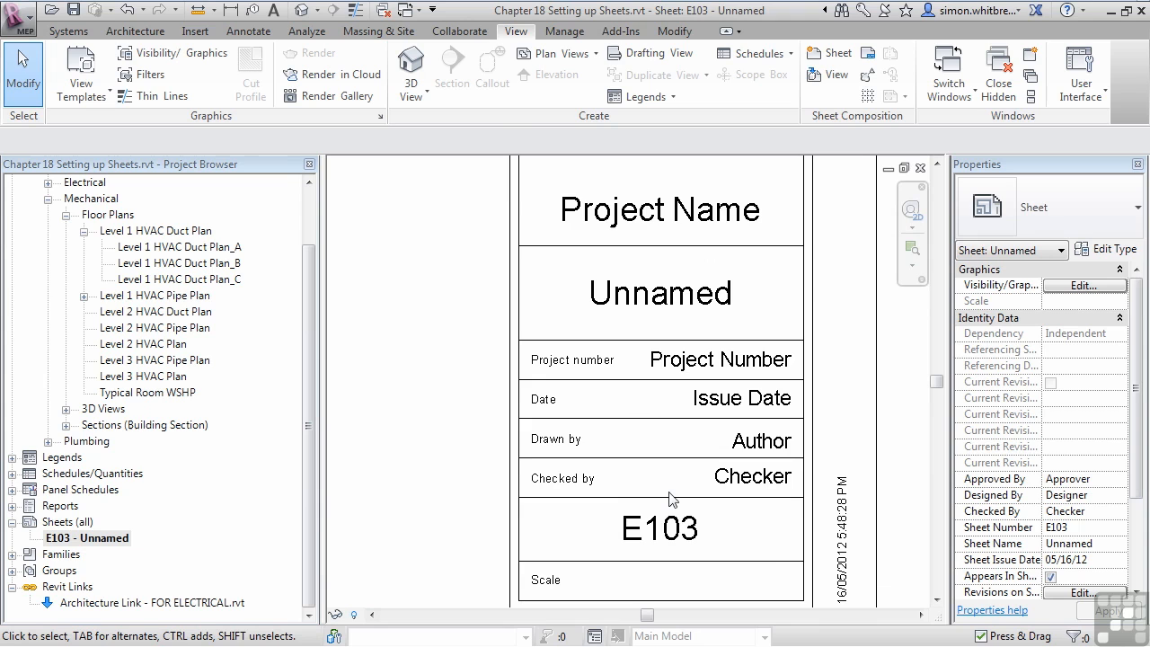
pyautogui.click(652, 530)
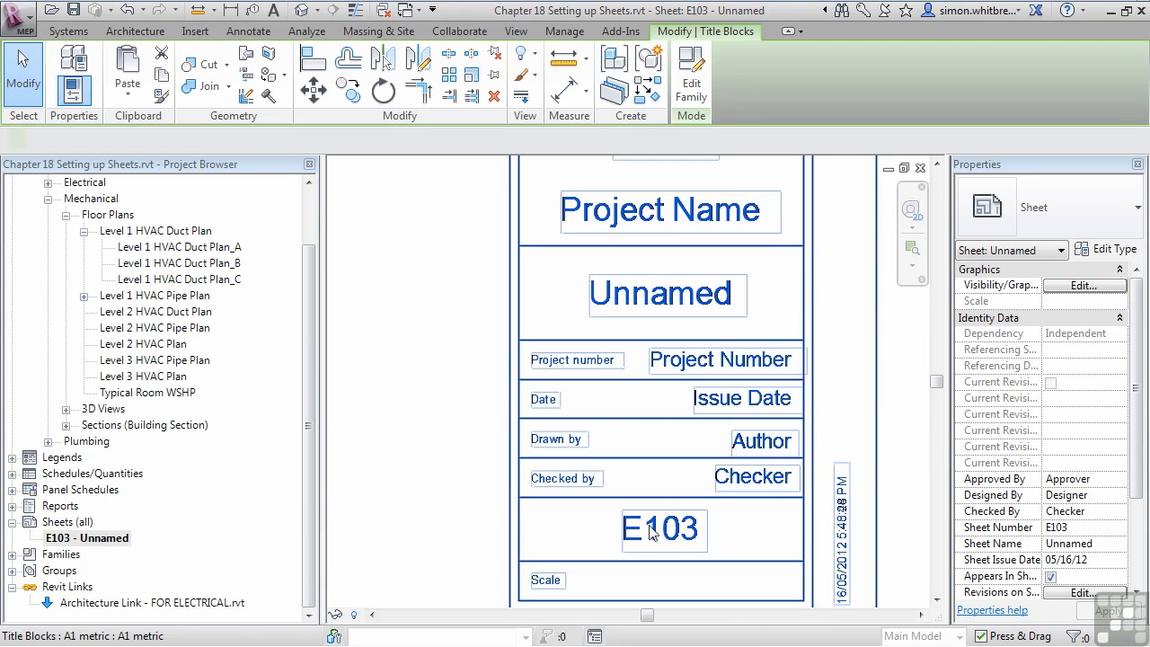
pyautogui.click(653, 530)
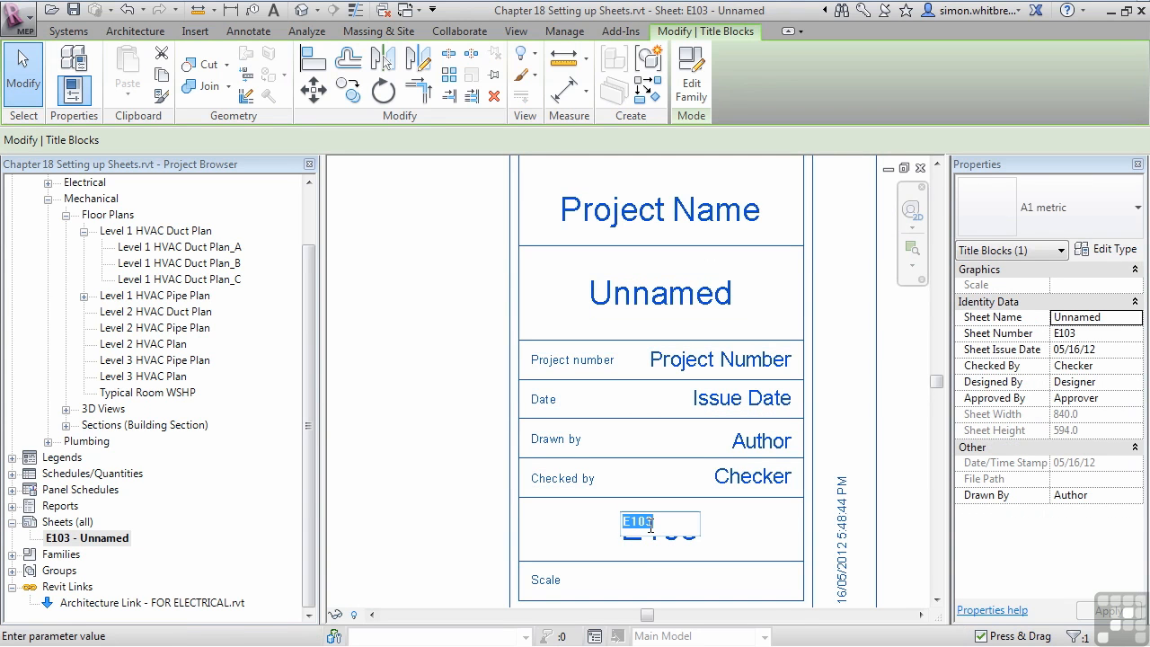
pyautogui.write('M501')
# Rename the sheet to LEVEL 1 HVAC NORTH in its title block.
pyautogui.click(652, 293)
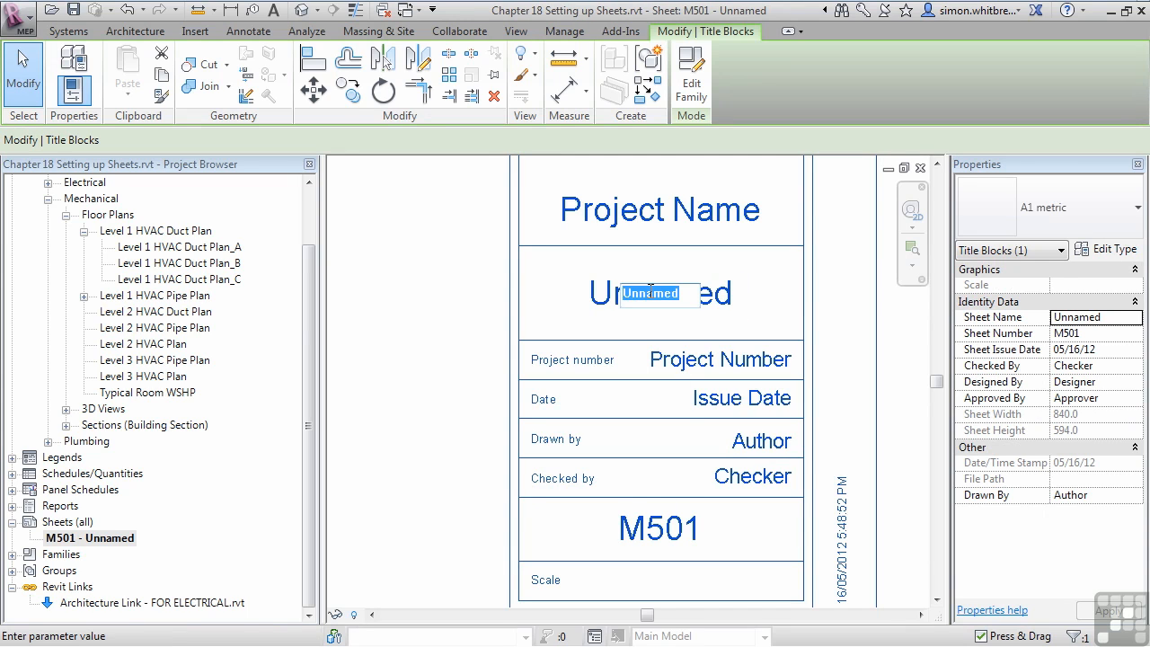
pyautogui.write('LE')
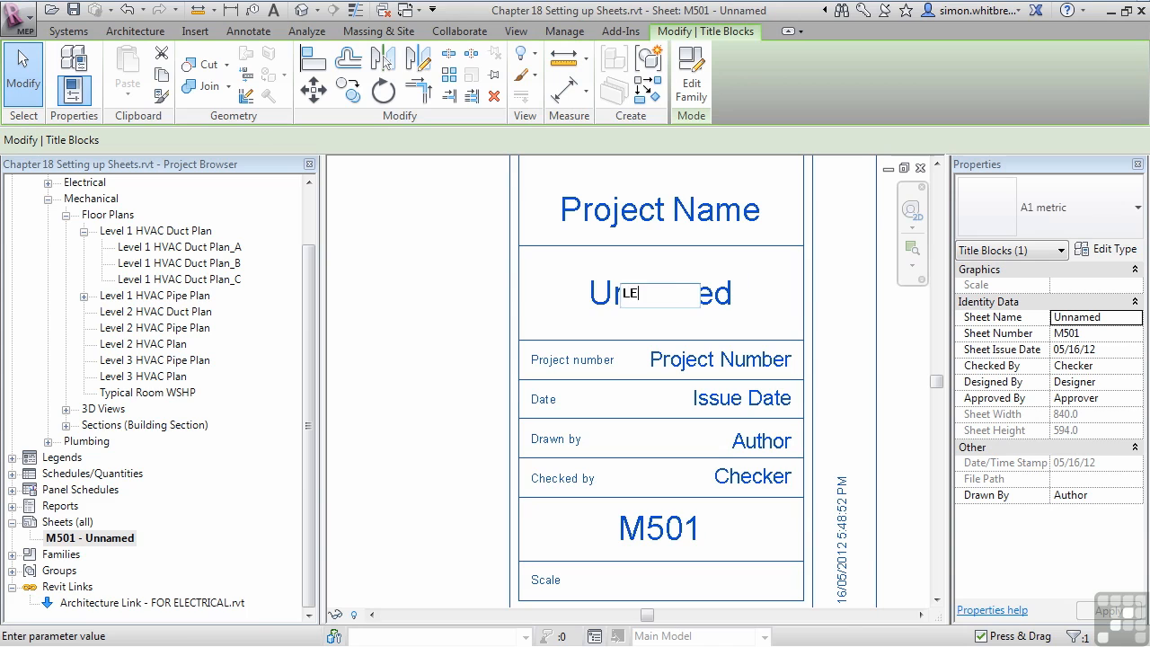
pyautogui.write('VEL 1 HVAC NORTH')
pyautogui.press('Return')
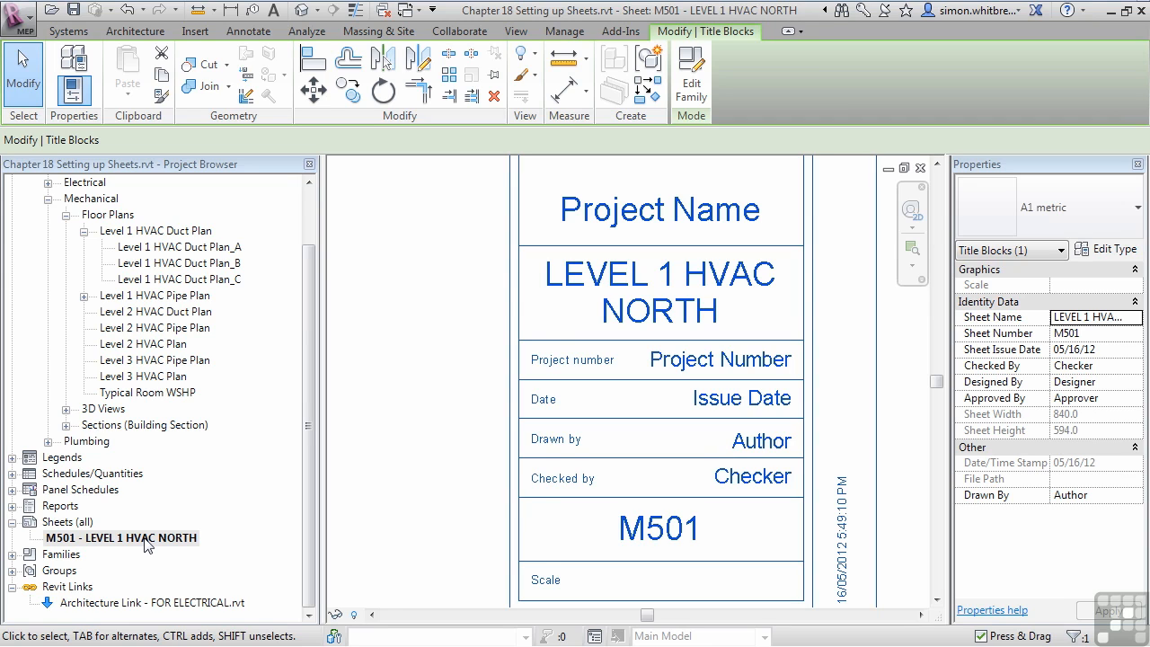
# Set the project number to 12345 directly in the title block.
pyautogui.scroll(-5, 765, 303)
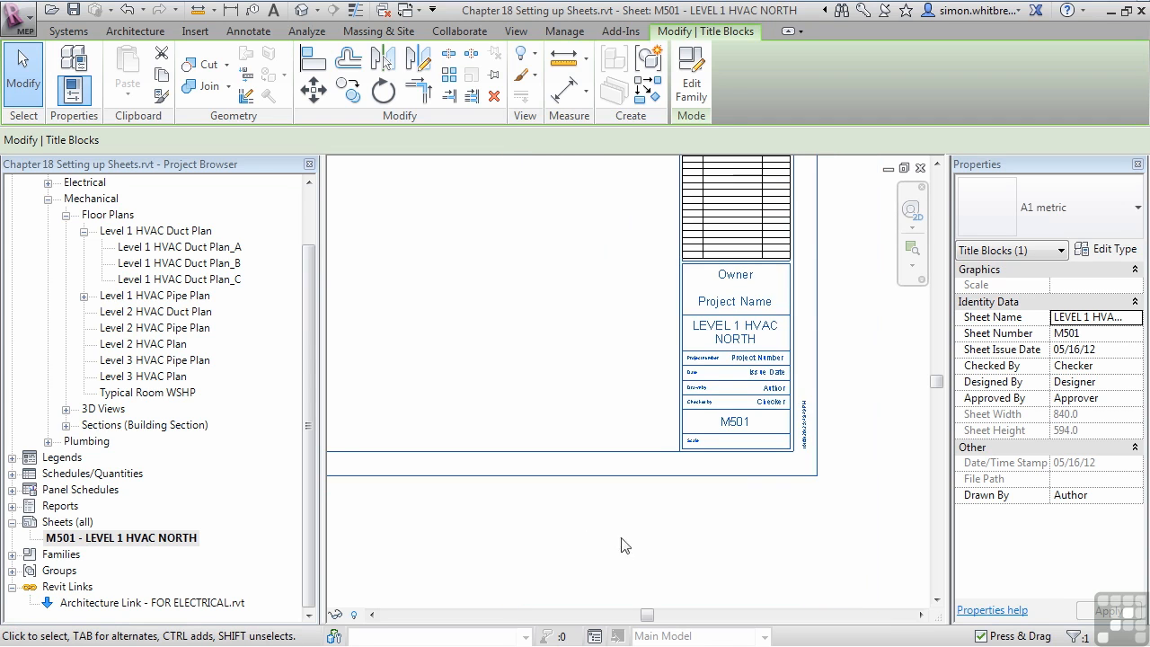
pyautogui.scroll(5, 825, 380)
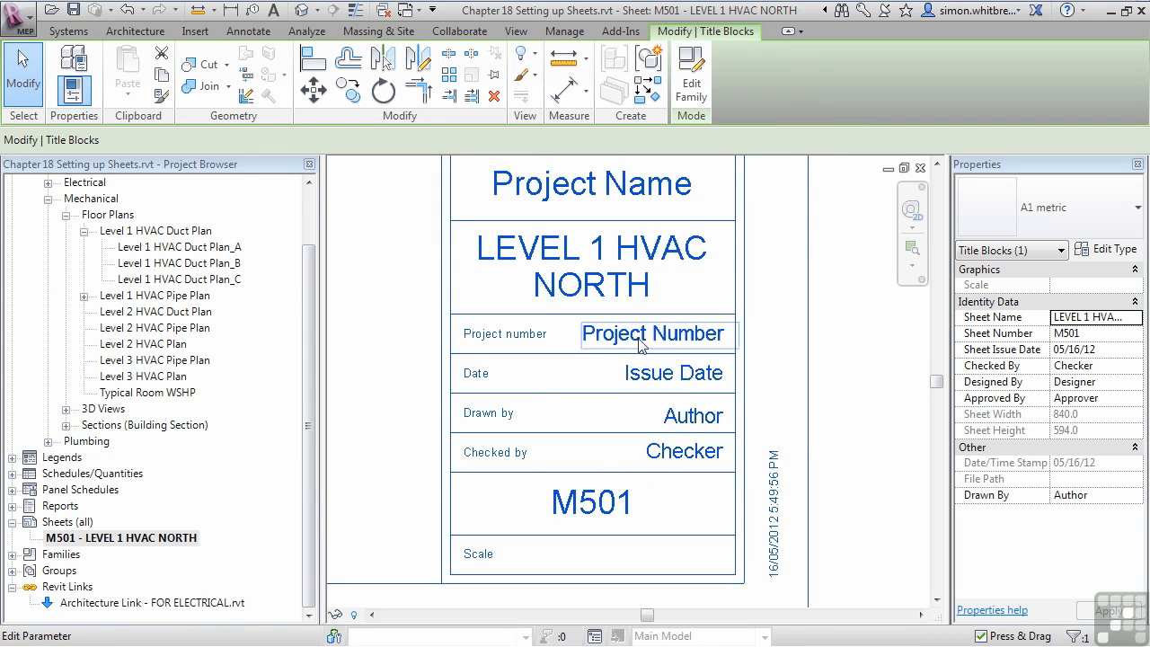
pyautogui.click(640, 345)
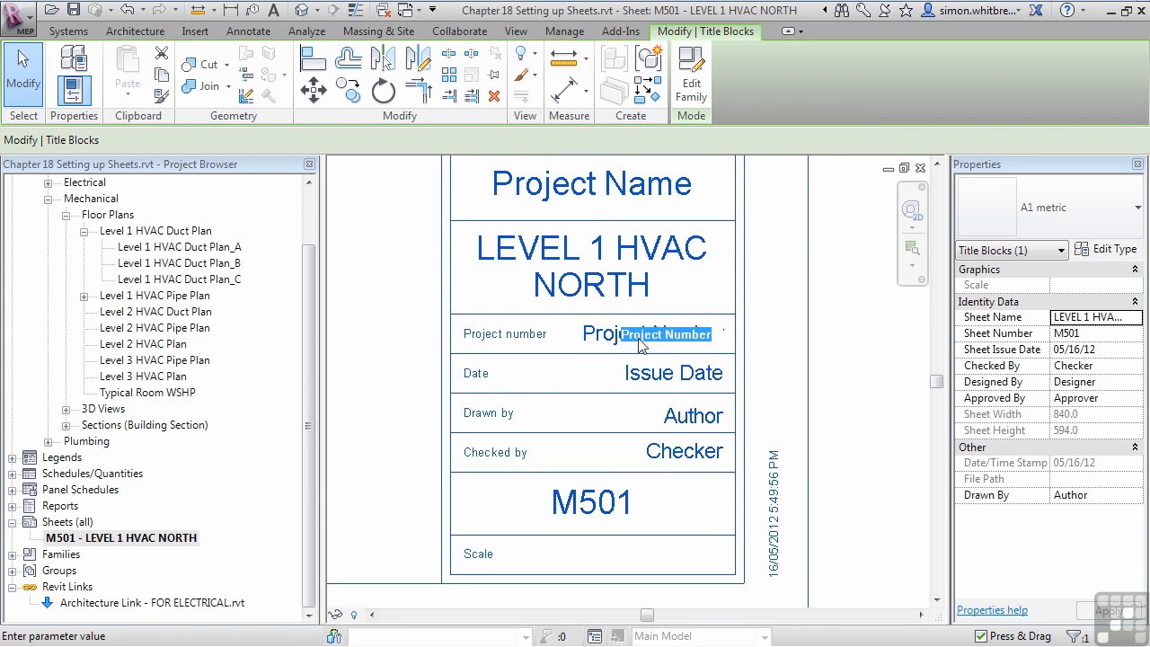
pyautogui.write('12345')
pyautogui.press('Return')
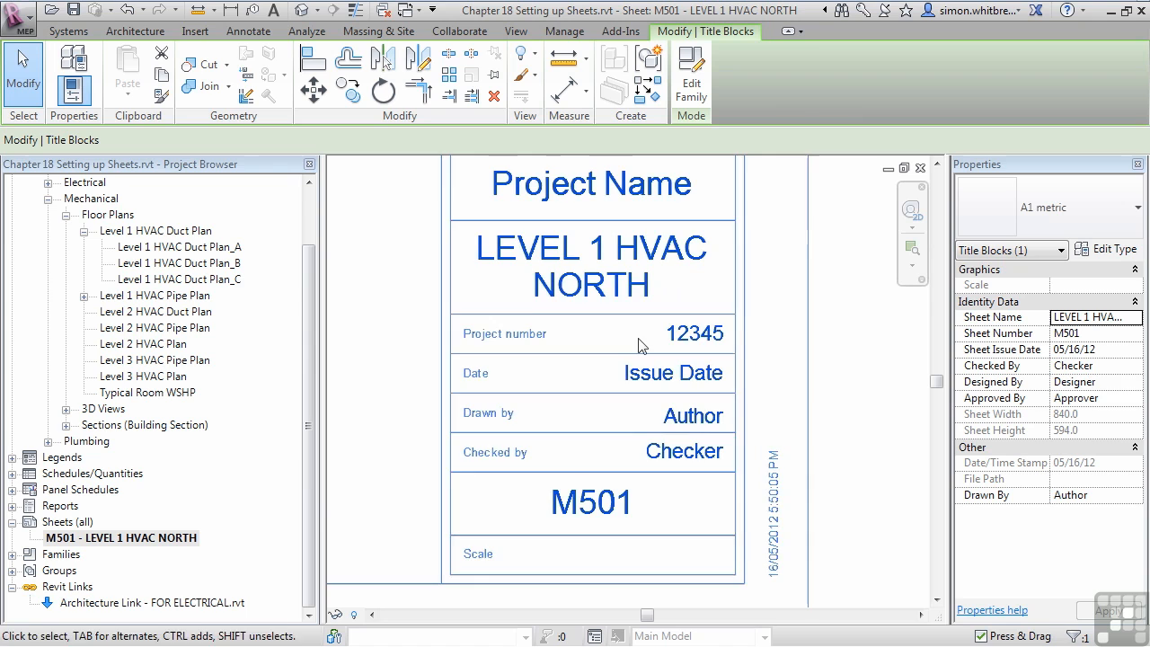
# Fill in the title block's Drawn by field with the drafter's initials and its Checked by field with the checker's name.
pyautogui.click(681, 416)
pyautogui.write('SiW')
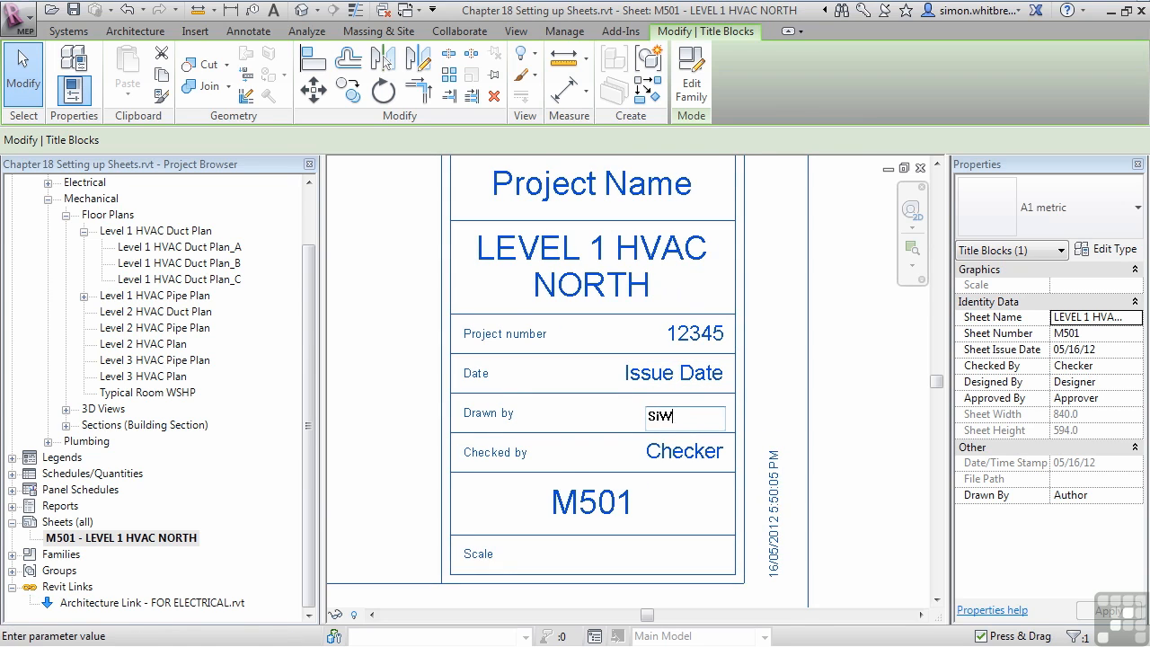
pyautogui.press('Return')
pyautogui.click(674, 453)
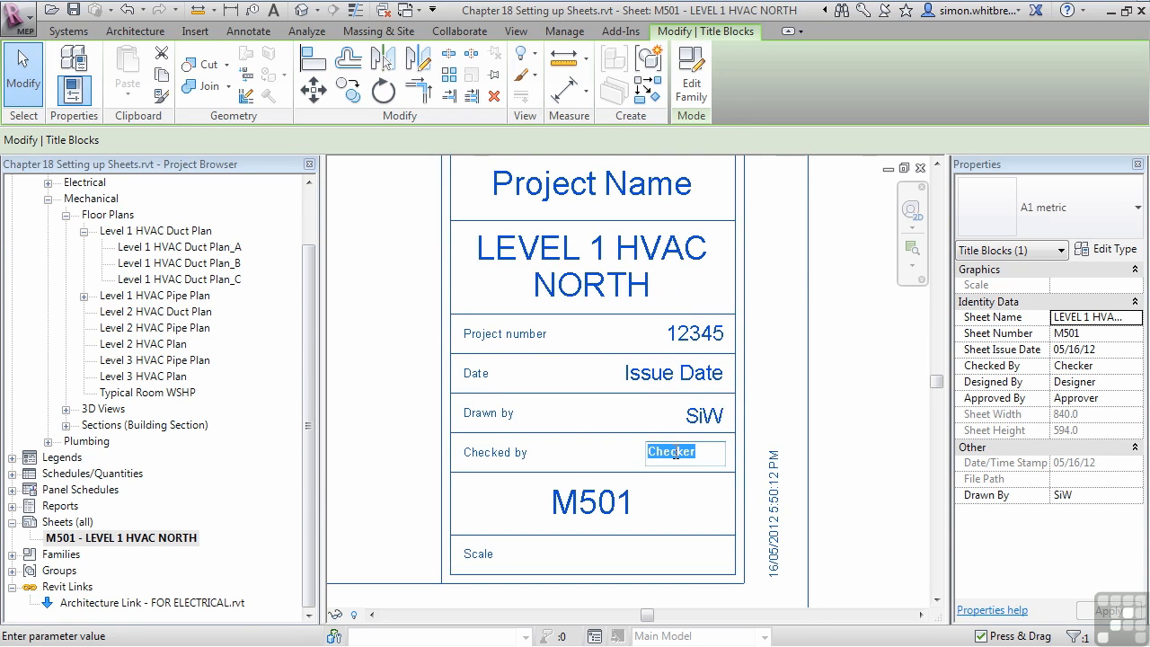
pyautogui.write('BOB')
pyautogui.press('Return')
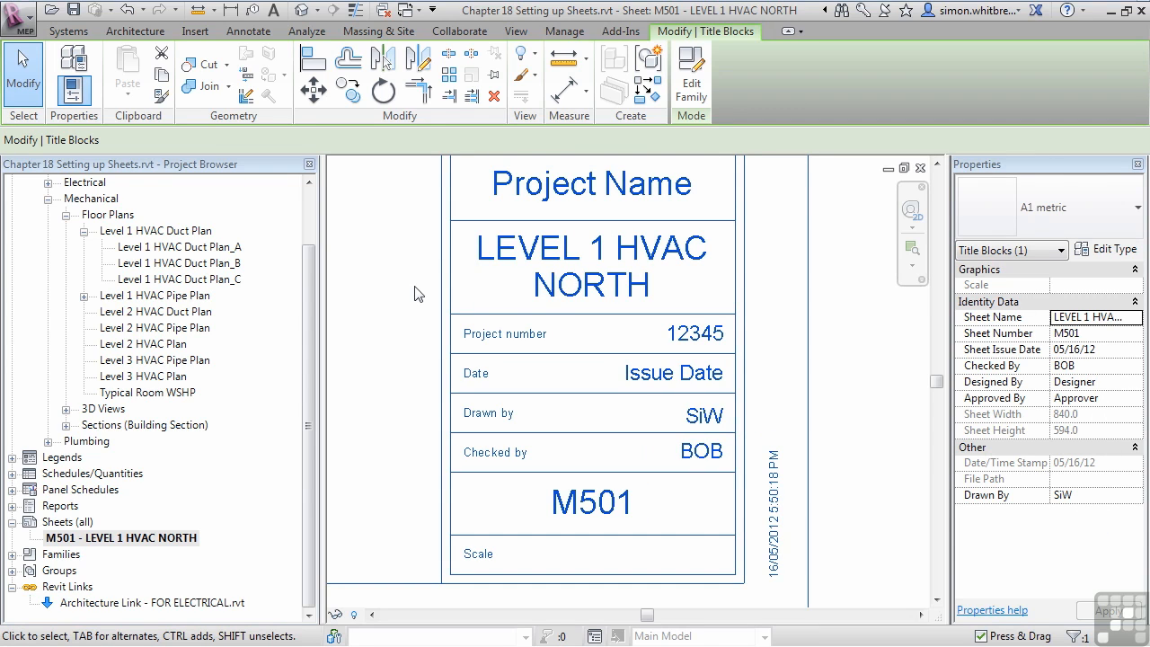
# Set the project name to INFINITE SKILLS in the project information.
pyautogui.click(573, 35)
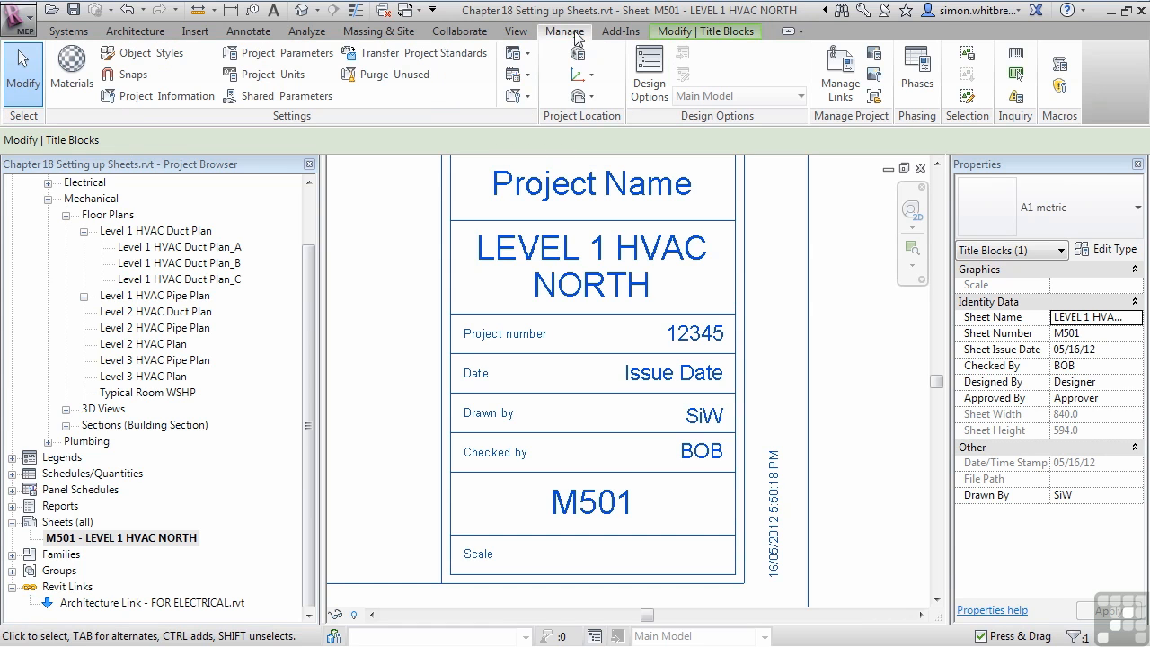
pyautogui.click(130, 97)
pyautogui.moveTo(710, 123); pyautogui.dragTo(150, 54)
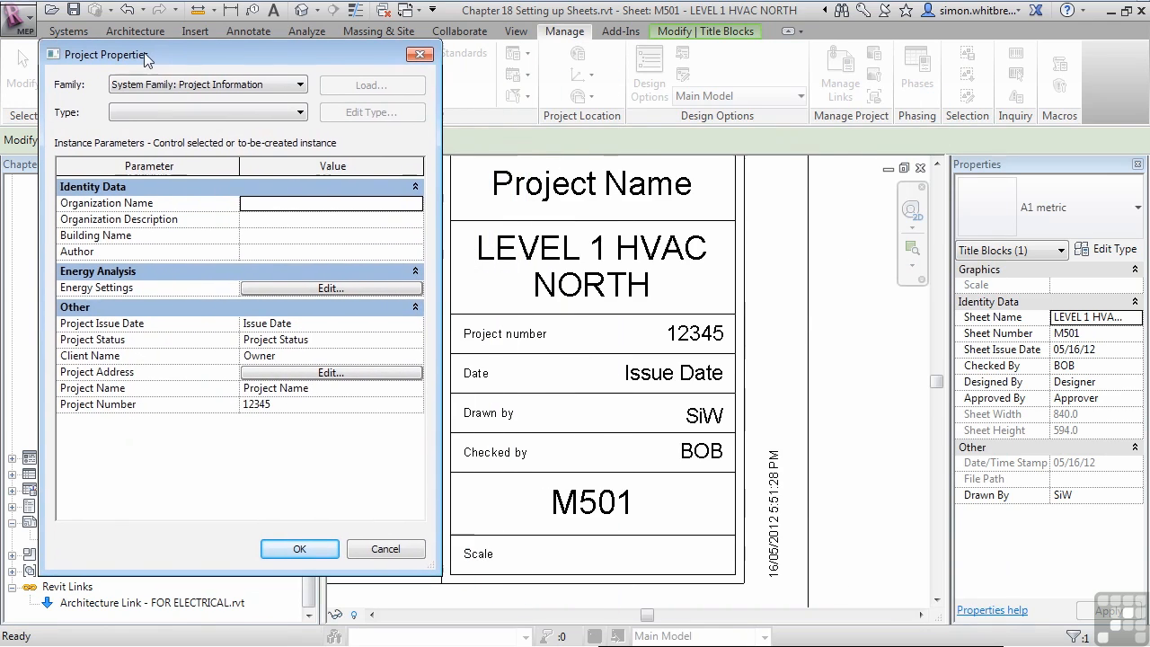
pyautogui.click(368, 390)
pyautogui.write('INFINITE SKILLS')
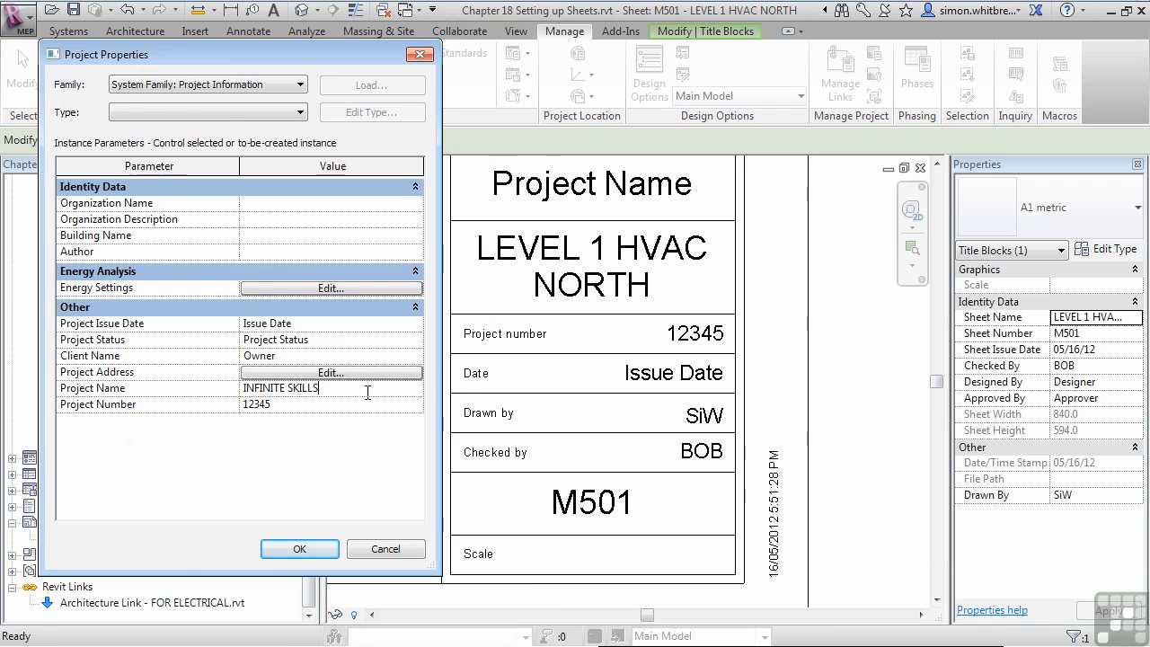
pyautogui.click(300, 549)
pyautogui.press('Escape')
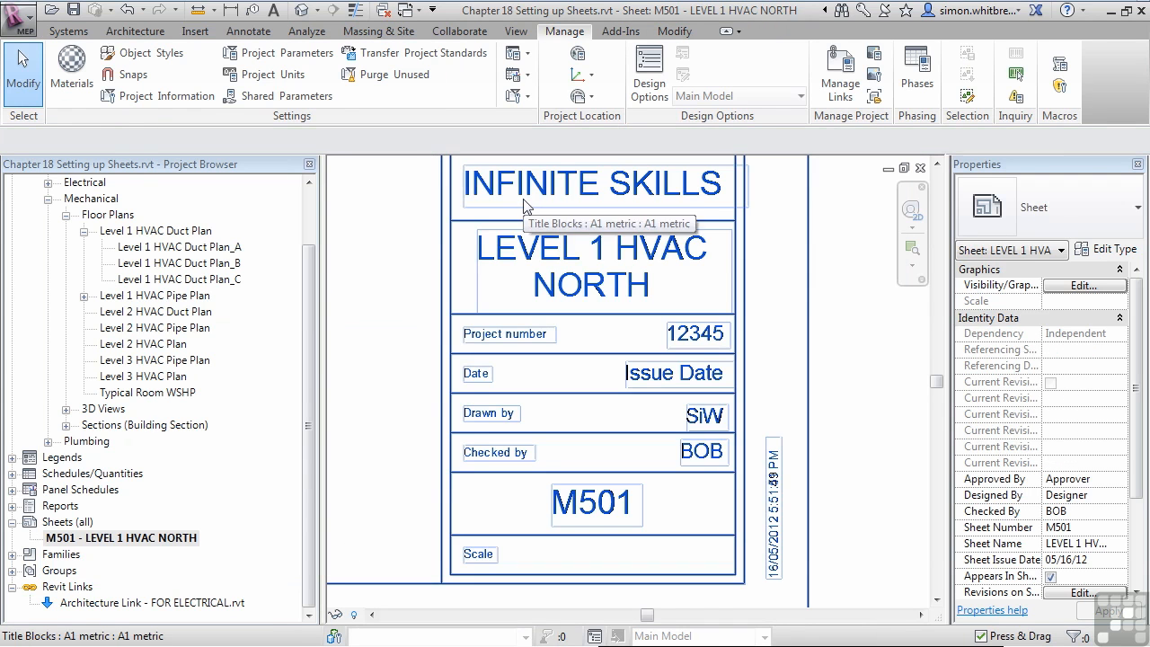
# Set the project number to 54321 in the project information, and show the whole sheet.
pyautogui.click(131, 101)
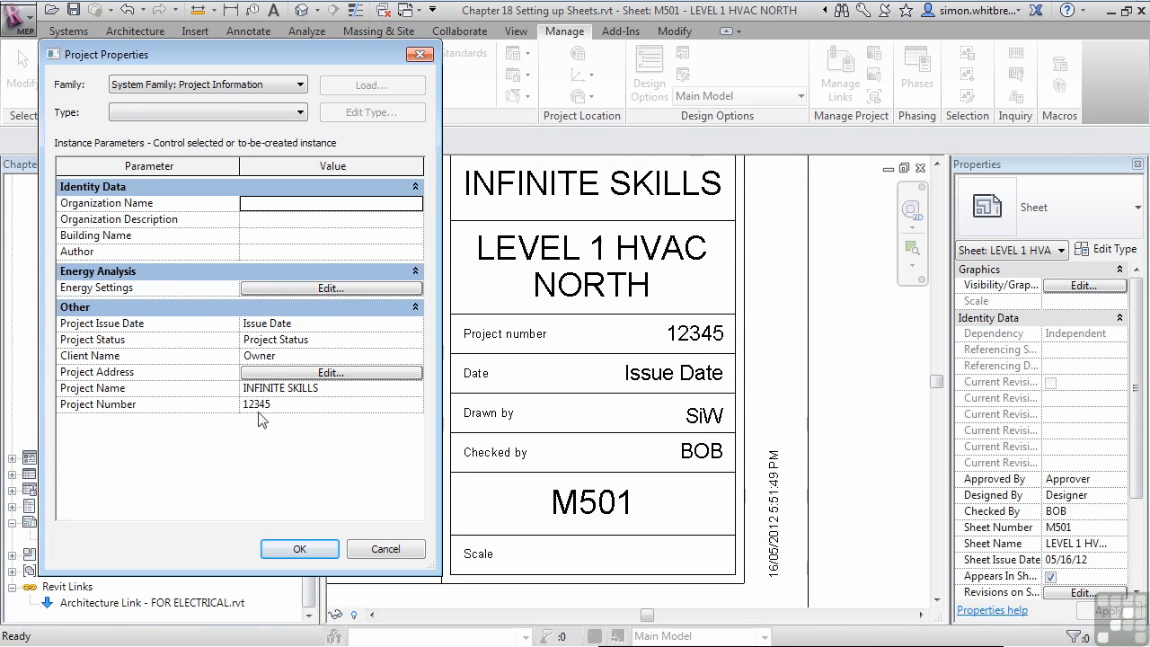
pyautogui.click(305, 405)
pyautogui.write('54321')
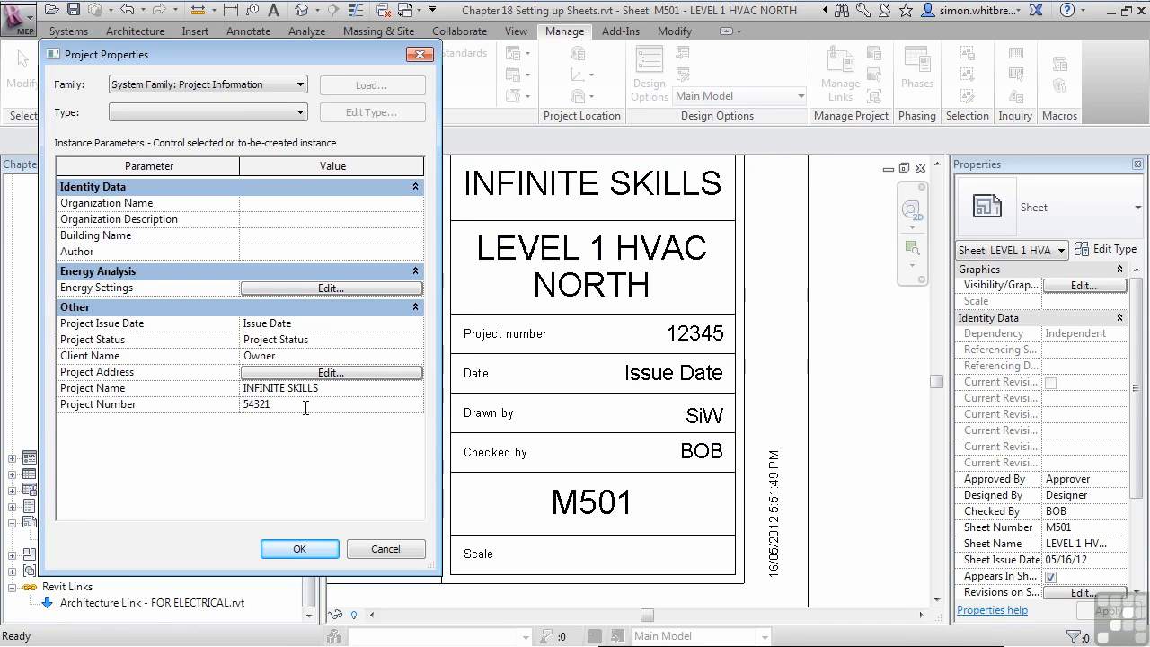
pyautogui.click(300, 549)
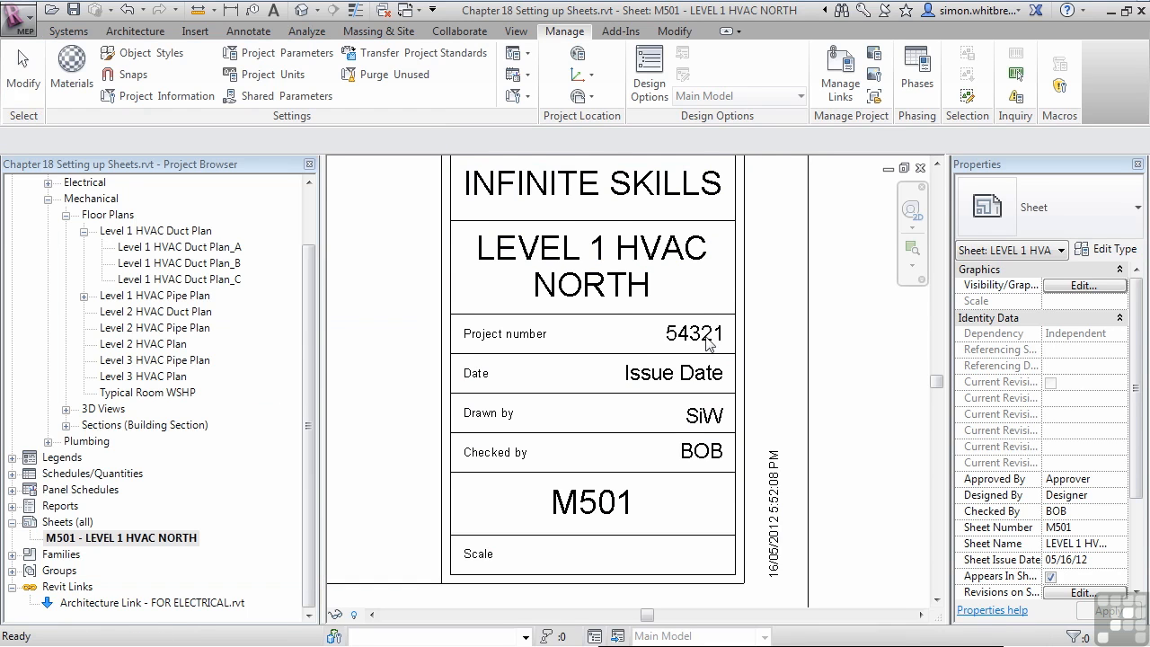
pyautogui.rightClick(370, 299)
pyautogui.click(416, 478)
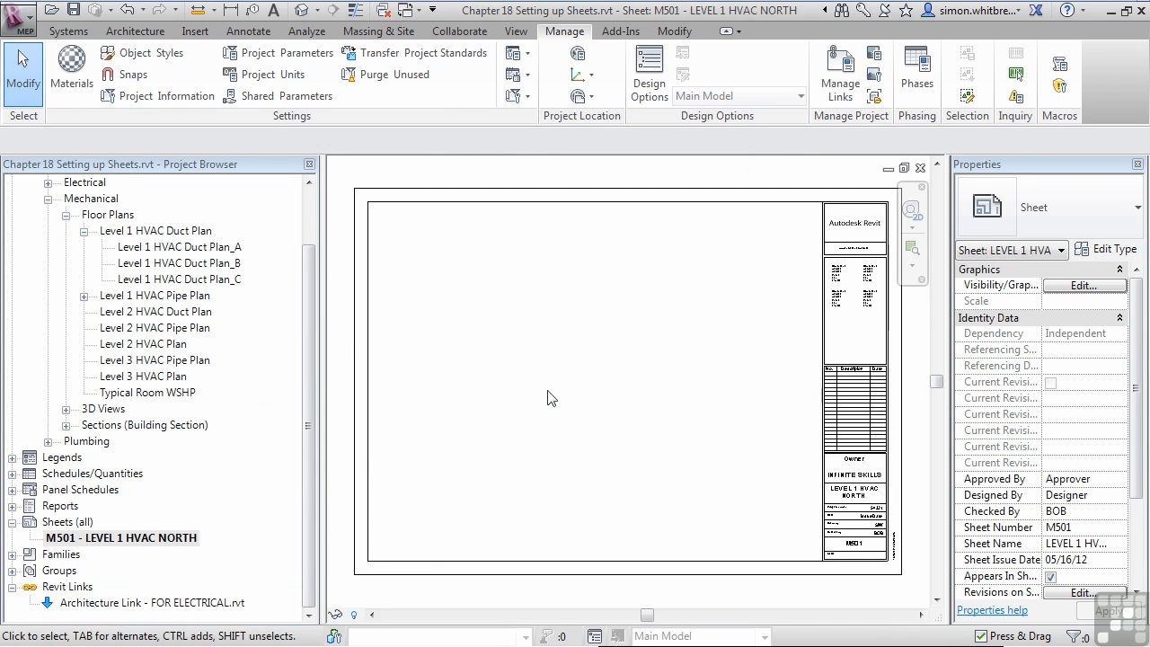
# Place the Level 1 HVAC Duct Plan_A view on the upper part of sheet M501.
pyautogui.click(164, 250)
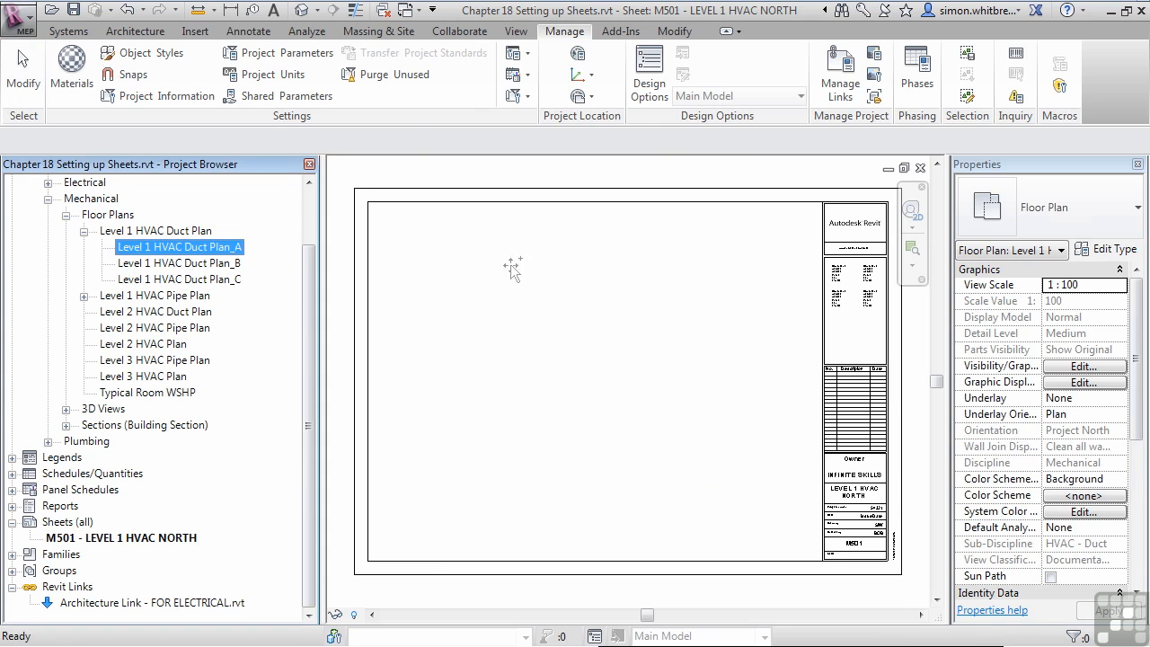
pyautogui.moveTo(579, 323); pyautogui.dragTo(573, 321)
pyautogui.click(591, 311)
# Examine the placed view's title and the scale field in the sheet's title block.
pyautogui.scroll(4, 437, 398)
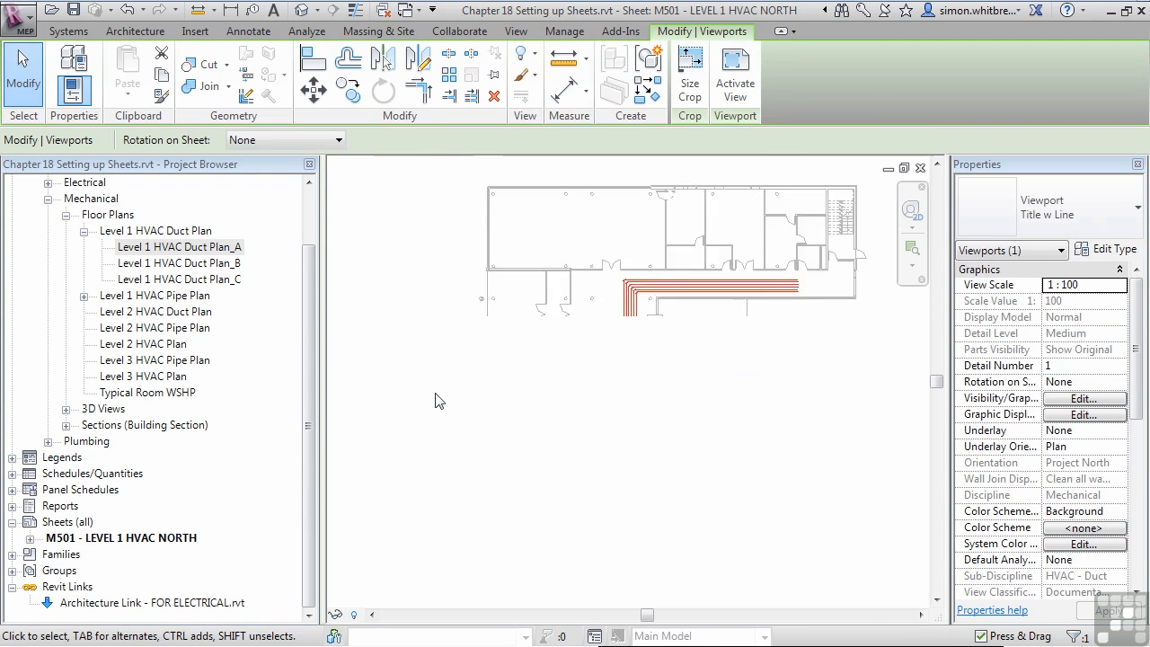
pyautogui.scroll(1, 439, 388)
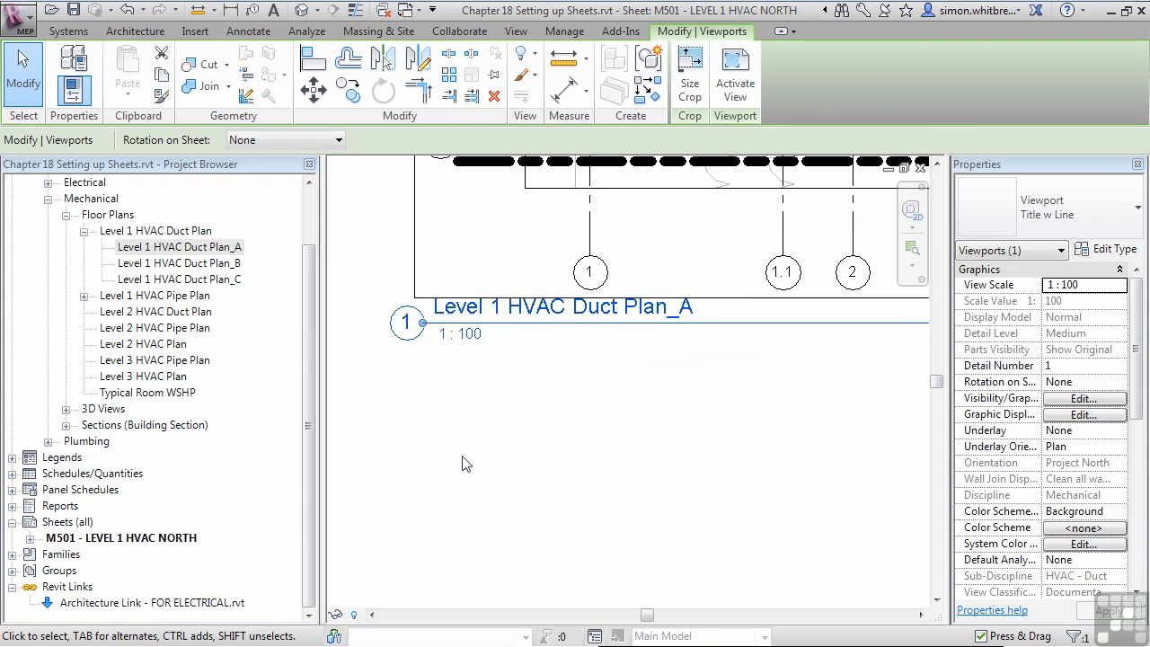
pyautogui.scroll(-4, 464, 463)
pyautogui.moveTo(682, 476); pyautogui.dragTo(573, 256, button='middle')
pyautogui.scroll(5, 808, 351)
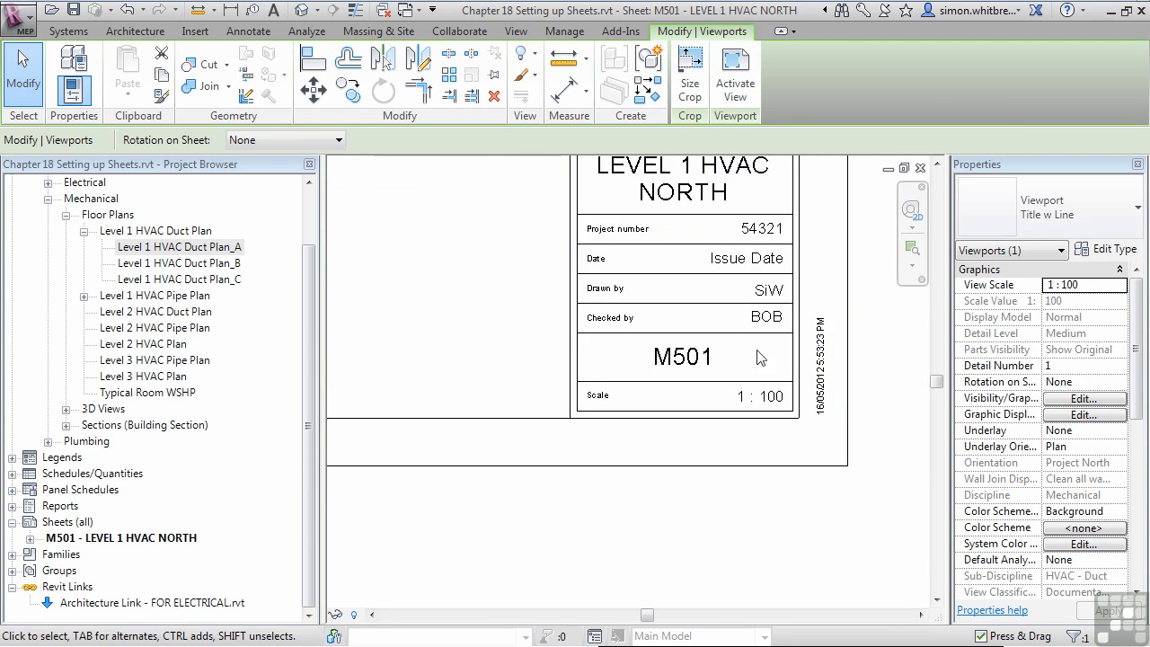
pyautogui.scroll(2, 761, 358)
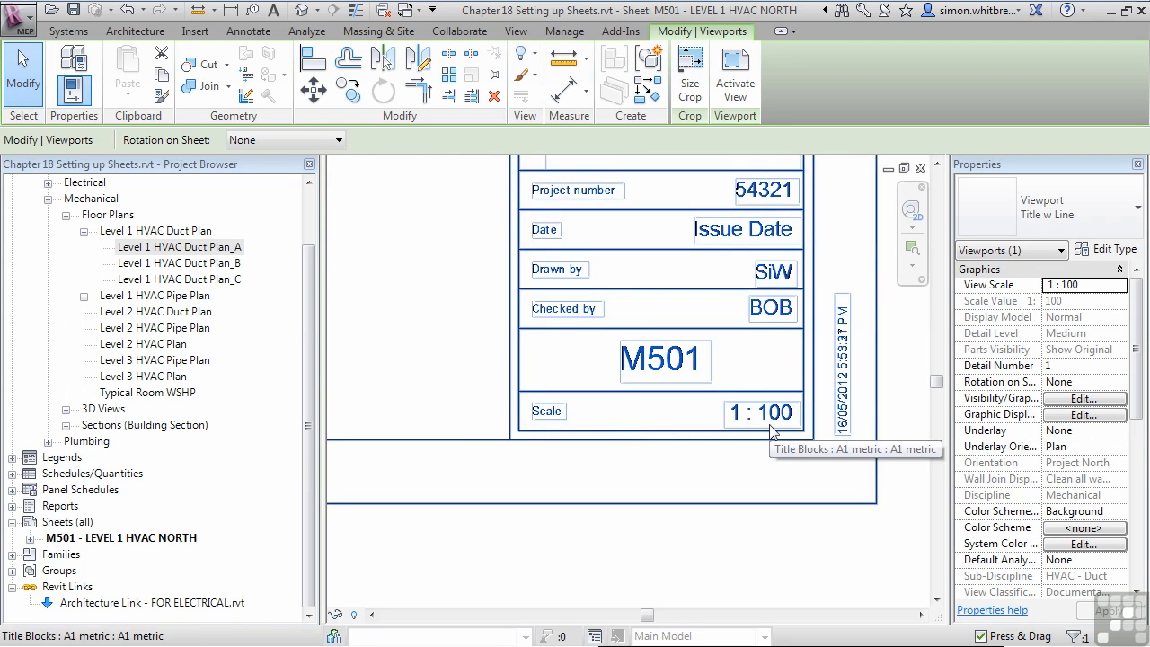
pyautogui.scroll(-6, 771, 432)
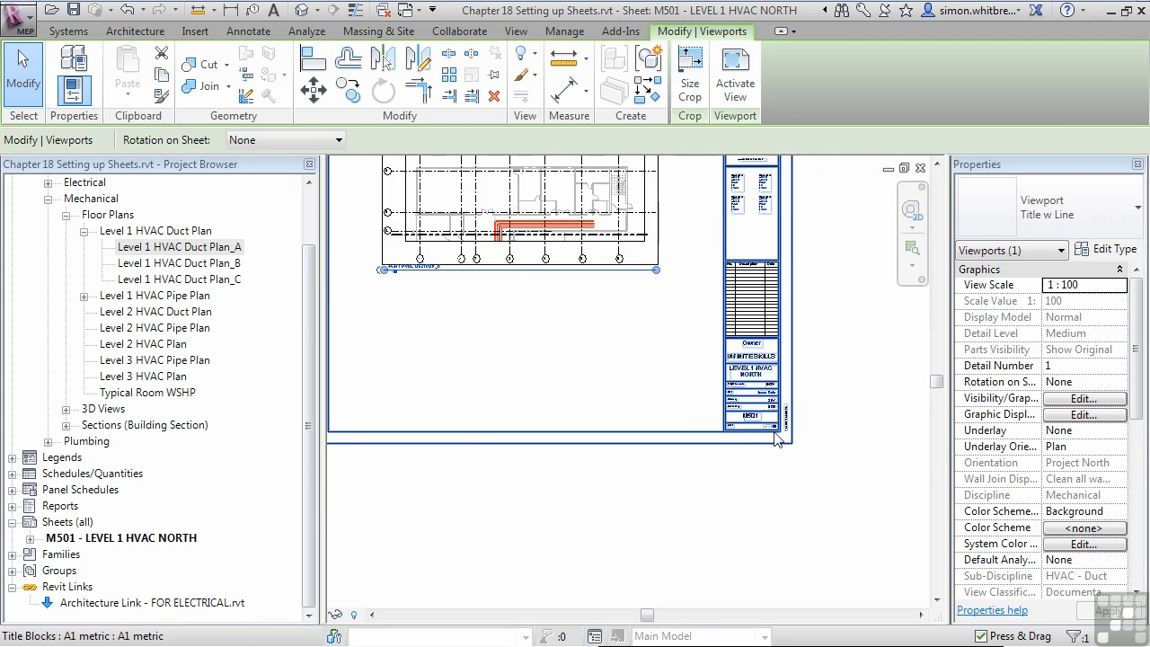
pyautogui.scroll(4, 625, 338)
pyautogui.scroll(-1, 526, 461)
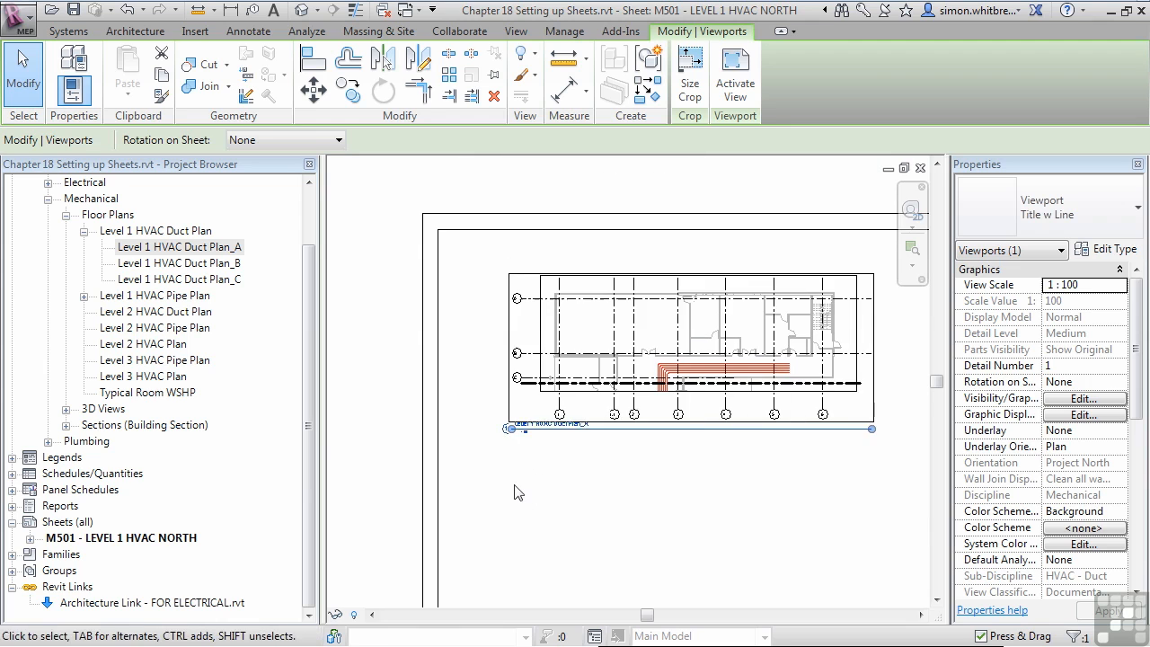
# Shorten the duct plan viewport's title line so it ends just past the view name.
pyautogui.click(683, 494)
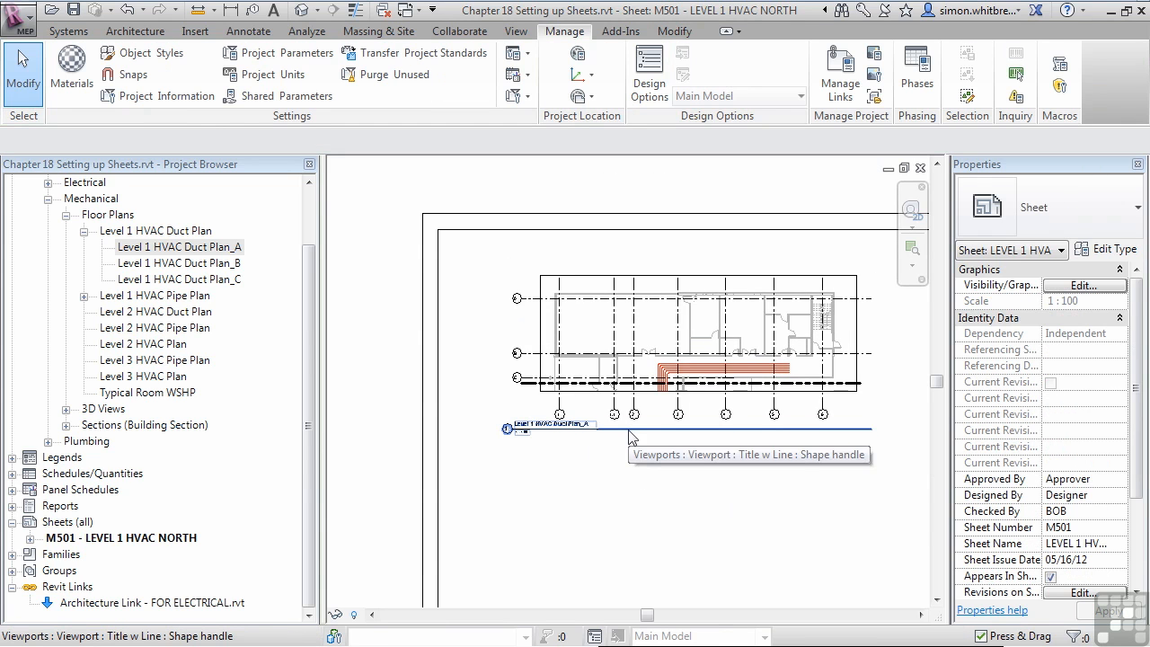
pyautogui.click(711, 396)
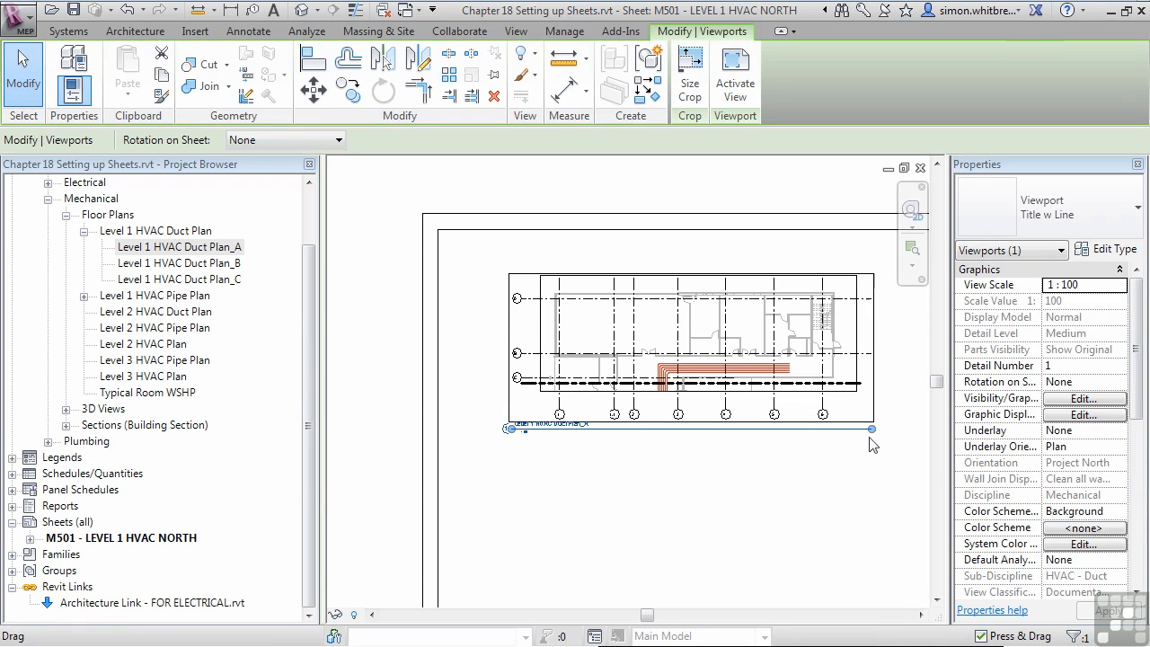
pyautogui.moveTo(871, 429); pyautogui.dragTo(598, 459)
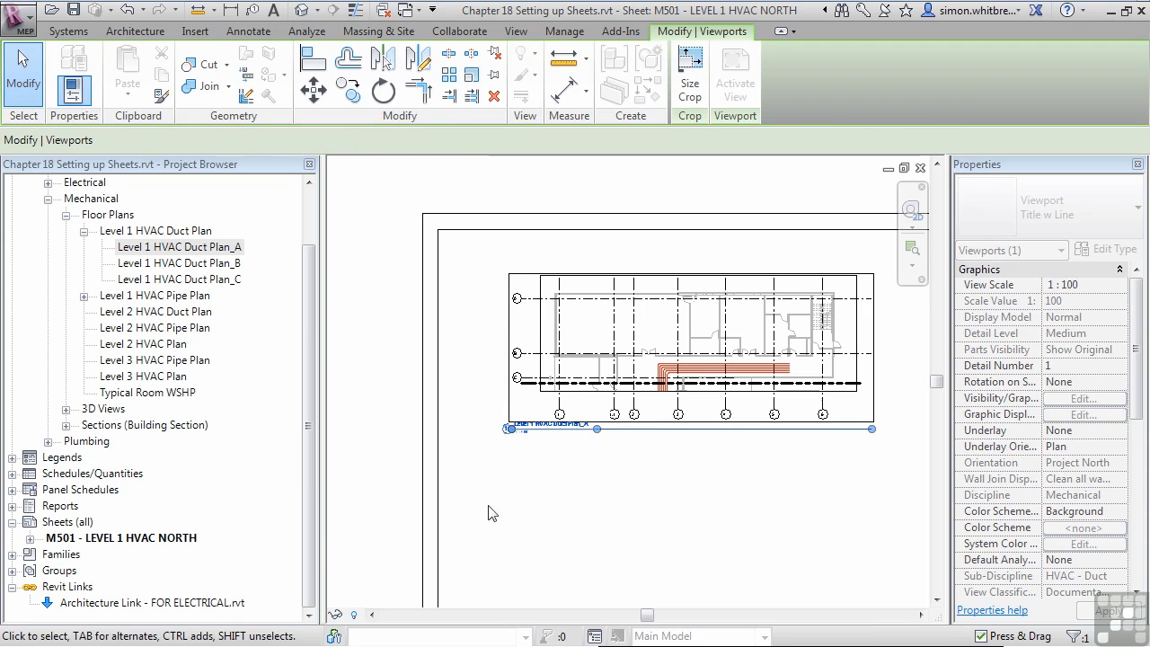
pyautogui.click(530, 461)
# Move the view title along beneath the duct plan, so it sits between gridlines 3 and 5.
pyautogui.scroll(3, 530, 461)
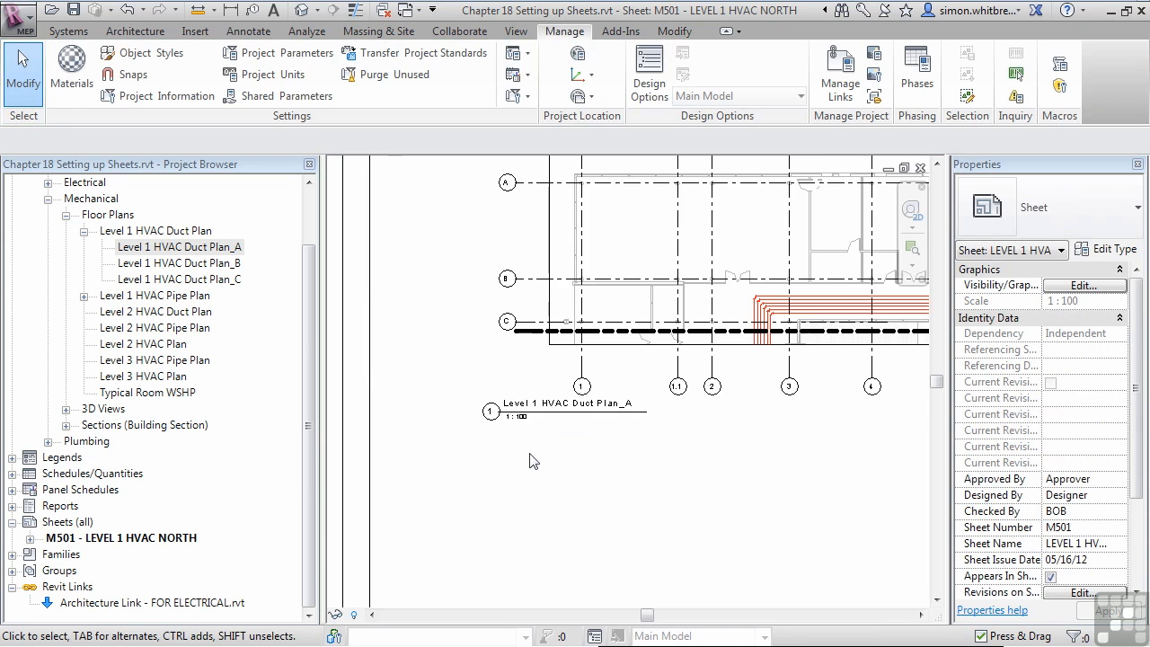
pyautogui.moveTo(712, 470); pyautogui.dragTo(551, 480, button='middle')
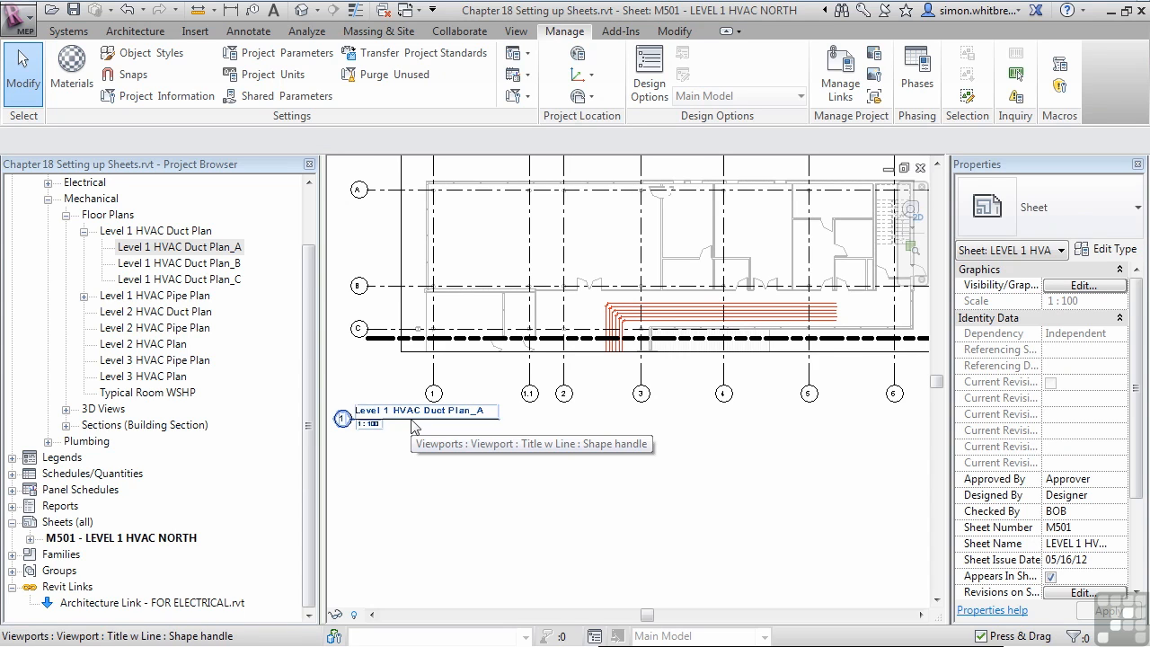
pyautogui.moveTo(414, 427); pyautogui.dragTo(714, 423)
pyautogui.click(575, 582)
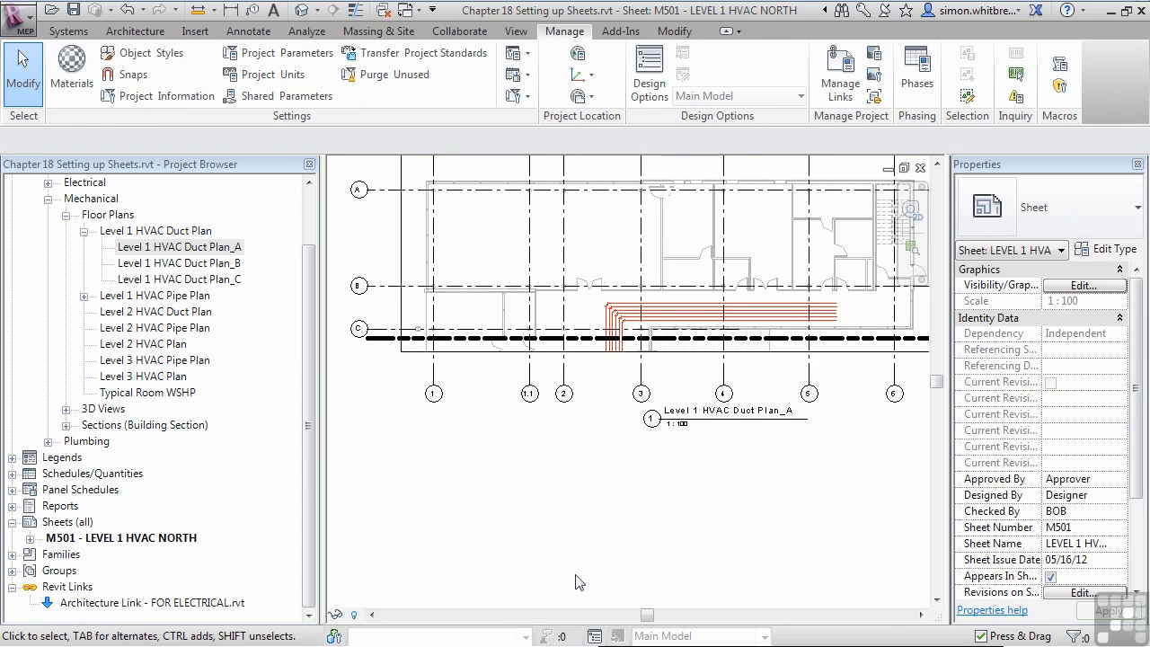
# Try the Title w Line - No Title type on the duct plan viewport.
pyautogui.click(507, 361)
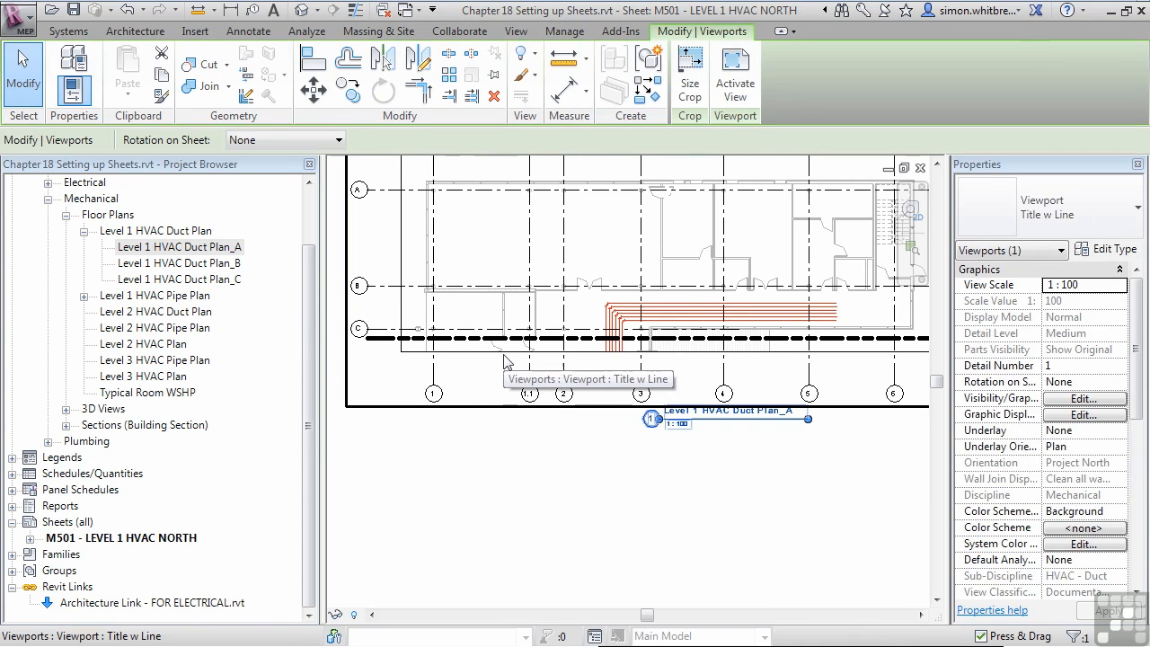
pyautogui.click(1050, 221)
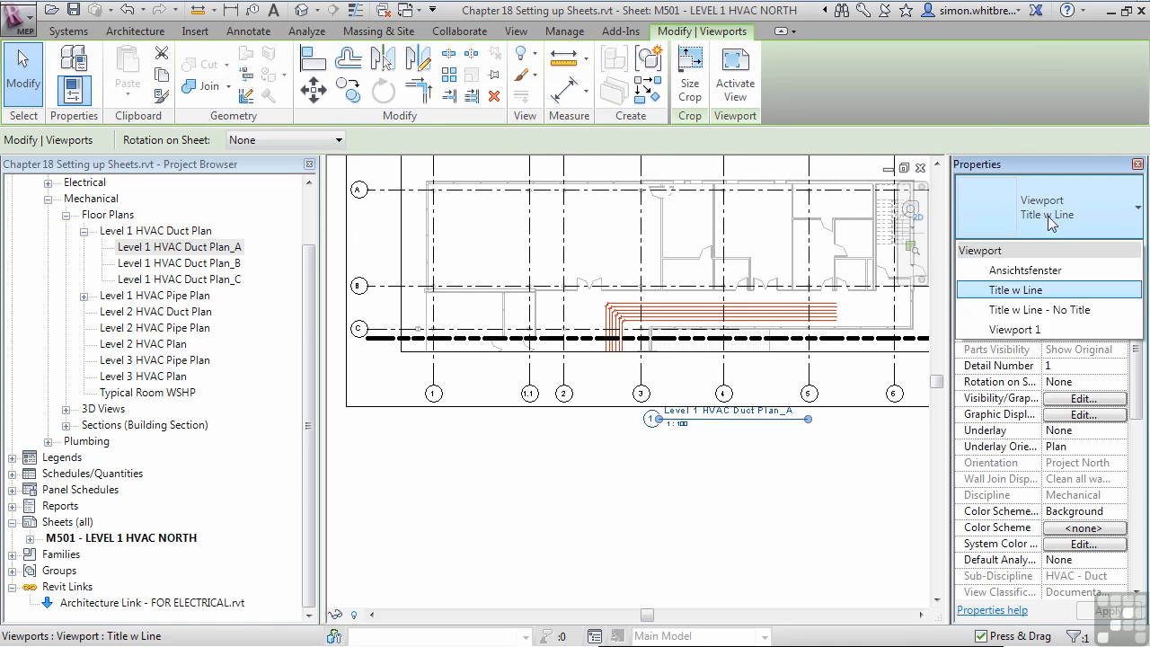
pyautogui.click(1033, 310)
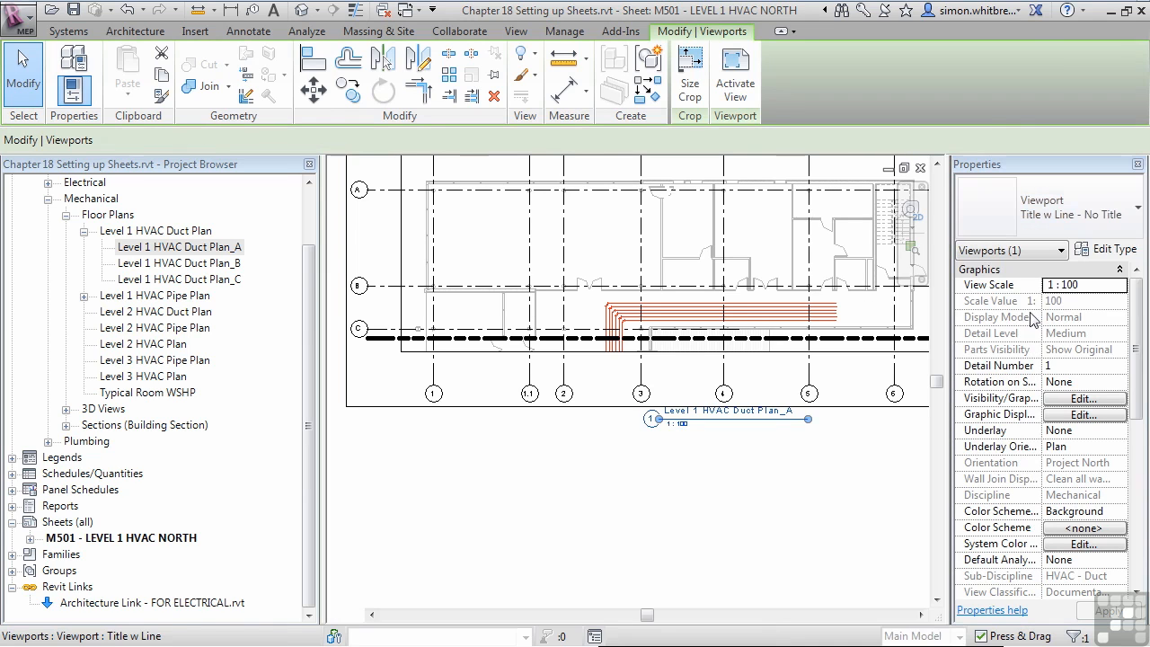
pyautogui.click(1019, 236)
pyautogui.click(598, 476)
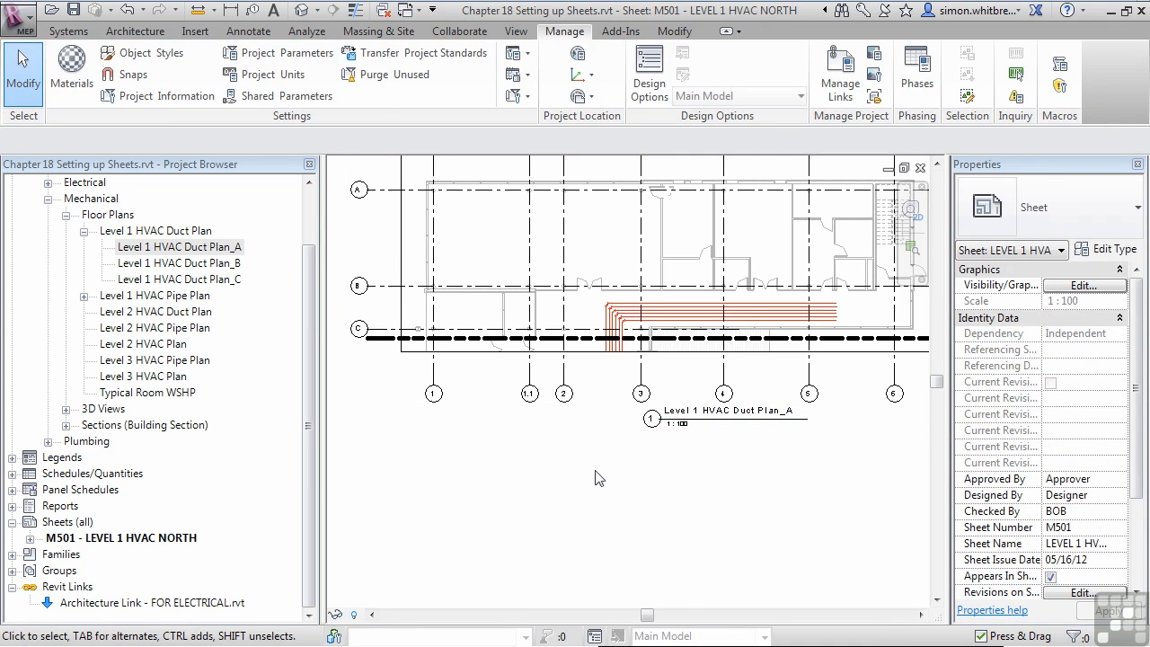
# Create a new sheet with the A1 metric title block.
pyautogui.click(513, 34)
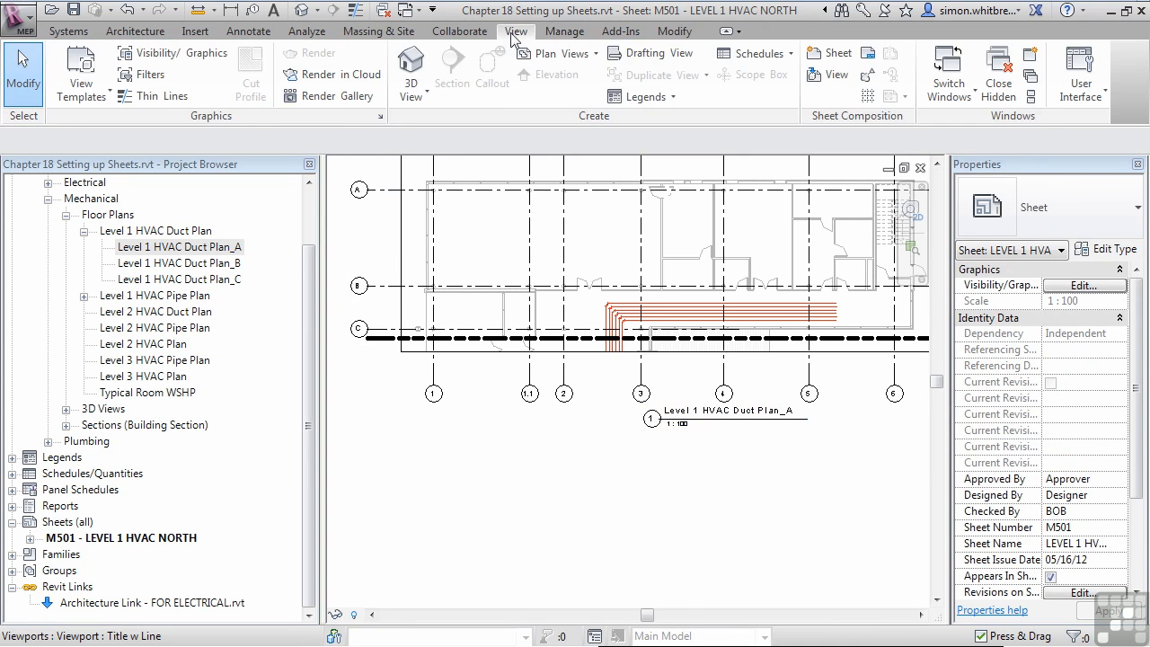
pyautogui.click(828, 60)
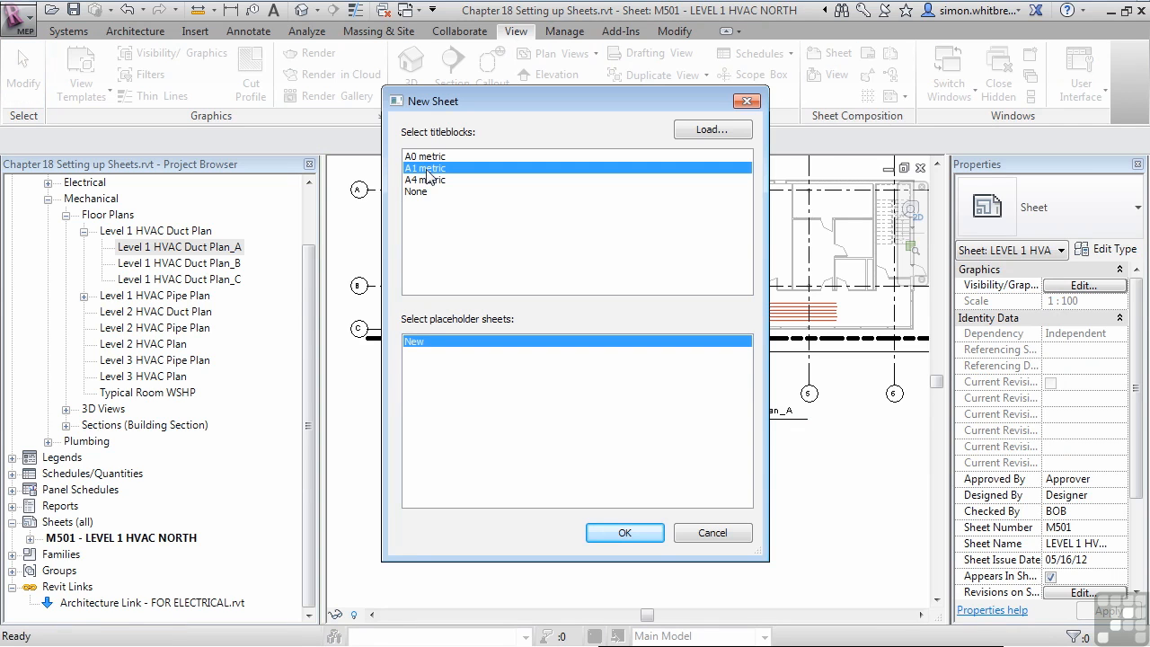
pyautogui.click(604, 534)
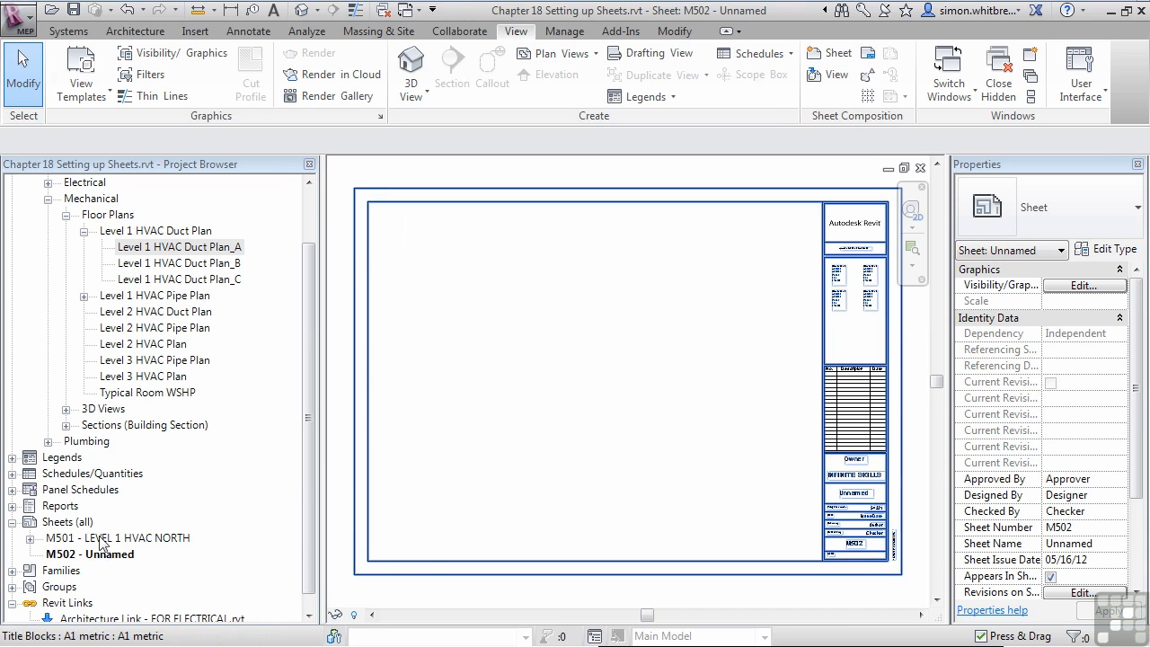
pyautogui.click(550, 504)
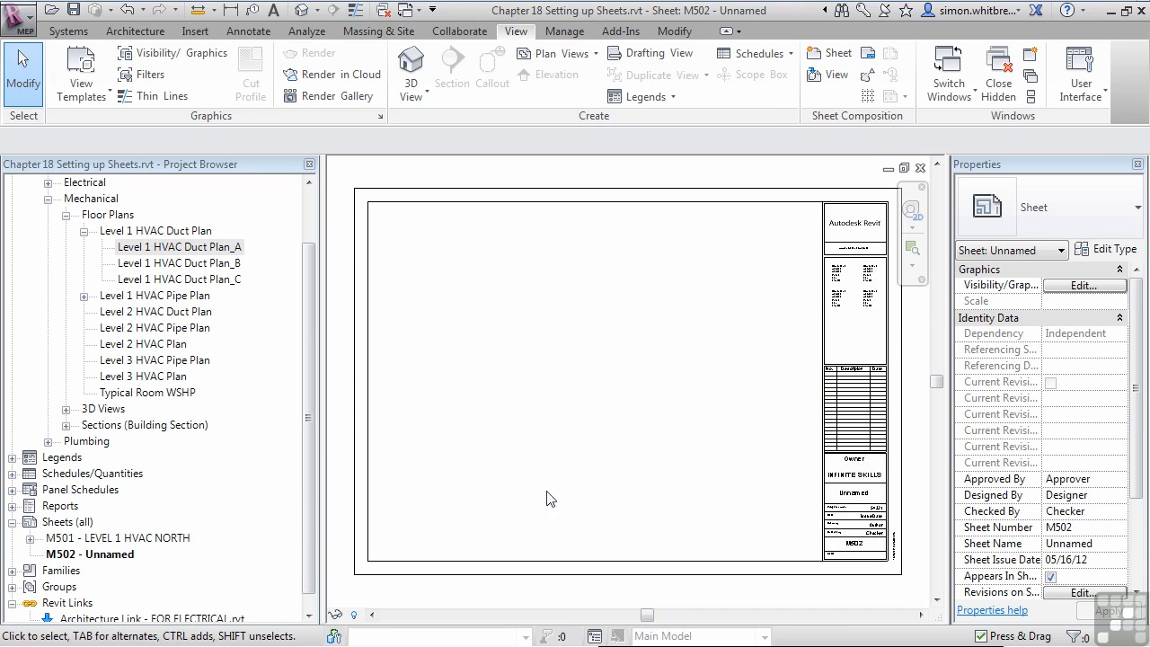
# Try to set the new sheet's number to M501 directly in the title block.
pyautogui.moveTo(1135, 412); pyautogui.dragTo(1141, 562)
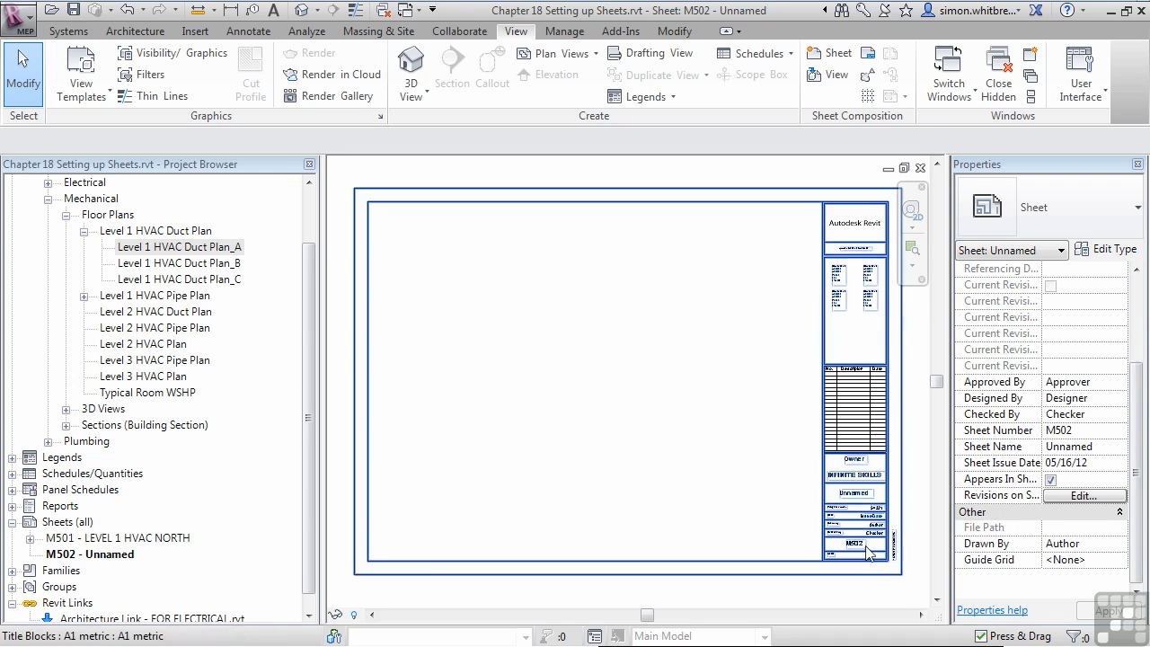
pyautogui.click(765, 512)
pyautogui.scroll(4, 878, 540)
pyautogui.moveTo(876, 543); pyautogui.dragTo(769, 522, button='middle')
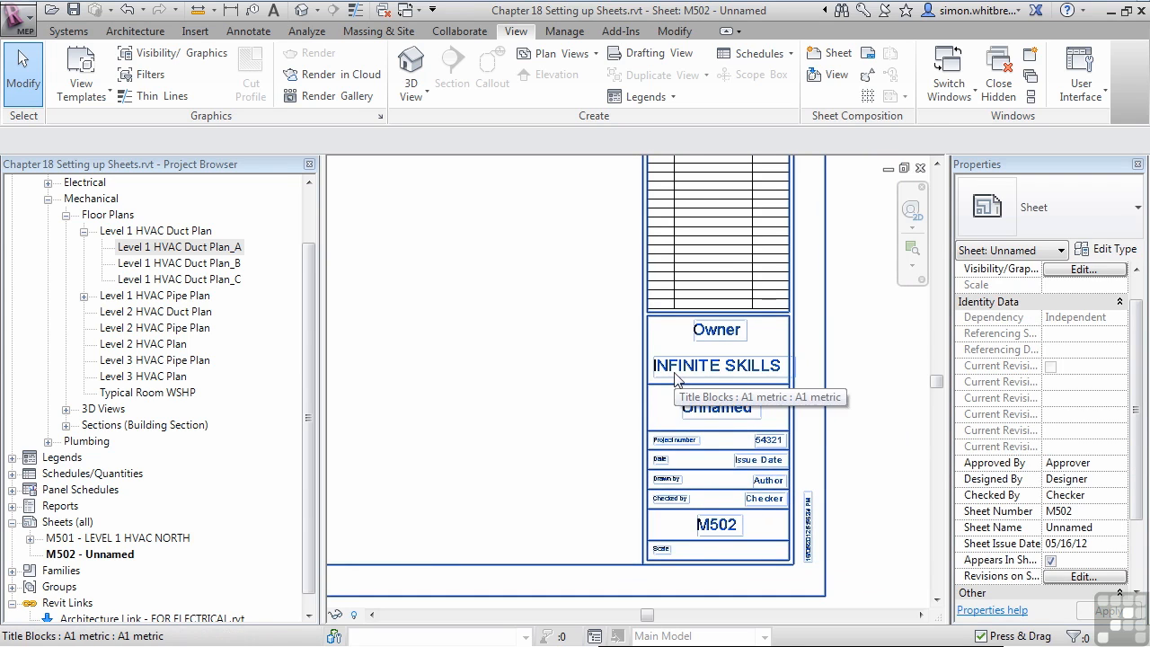
pyautogui.click(718, 530)
pyautogui.click(724, 534)
pyautogui.click(725, 529)
pyautogui.write('1')
pyautogui.press('Return')
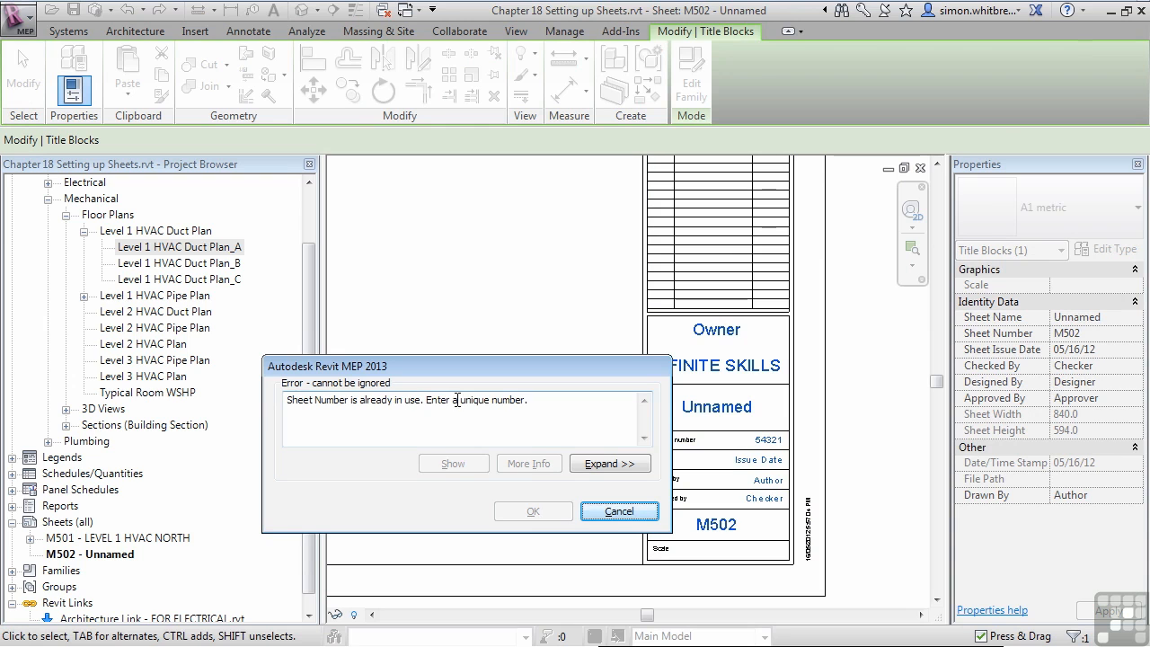
pyautogui.click(618, 512)
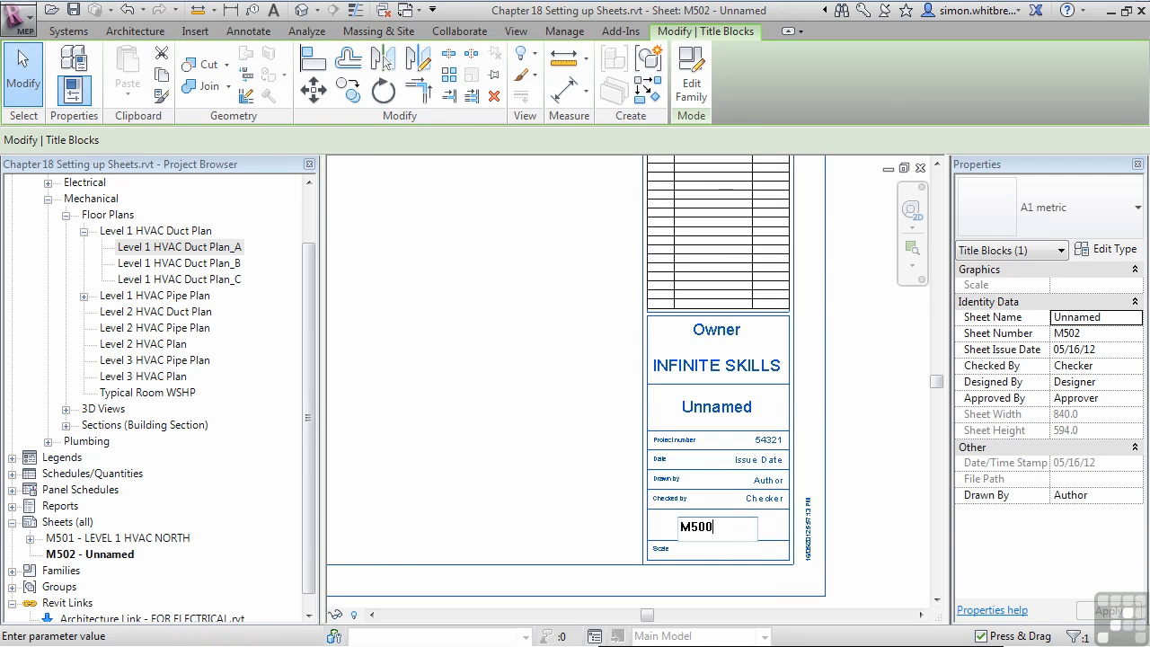
# Set the new sheet's number to M500 in the title block.
pyautogui.write('M500')
pyautogui.press('Return')
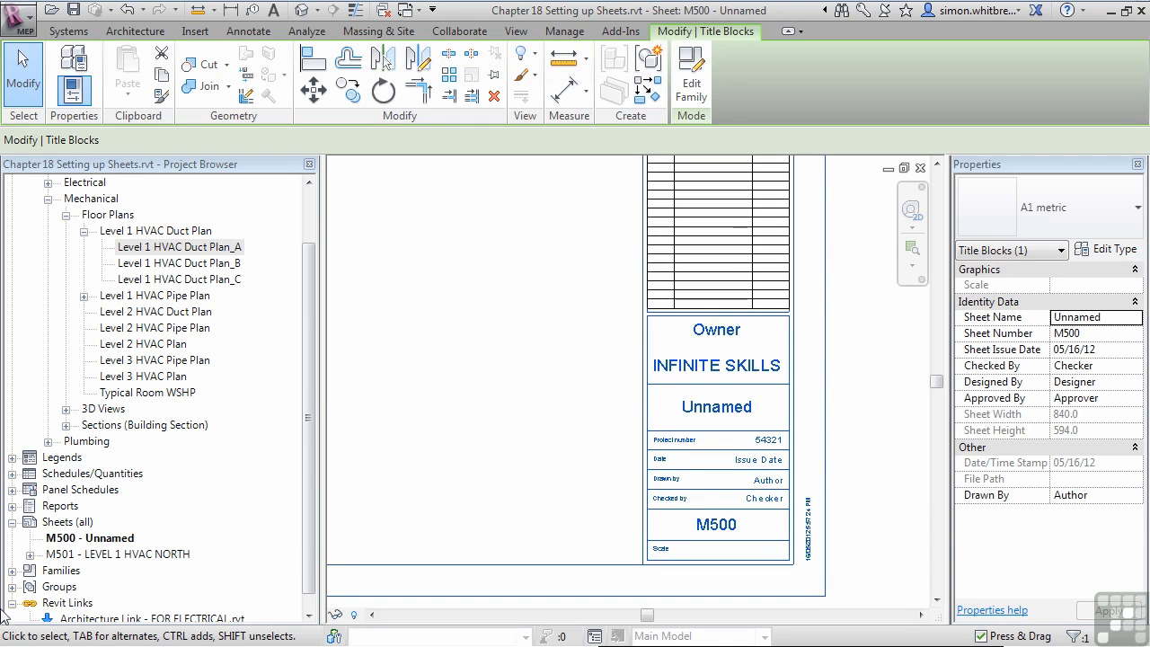